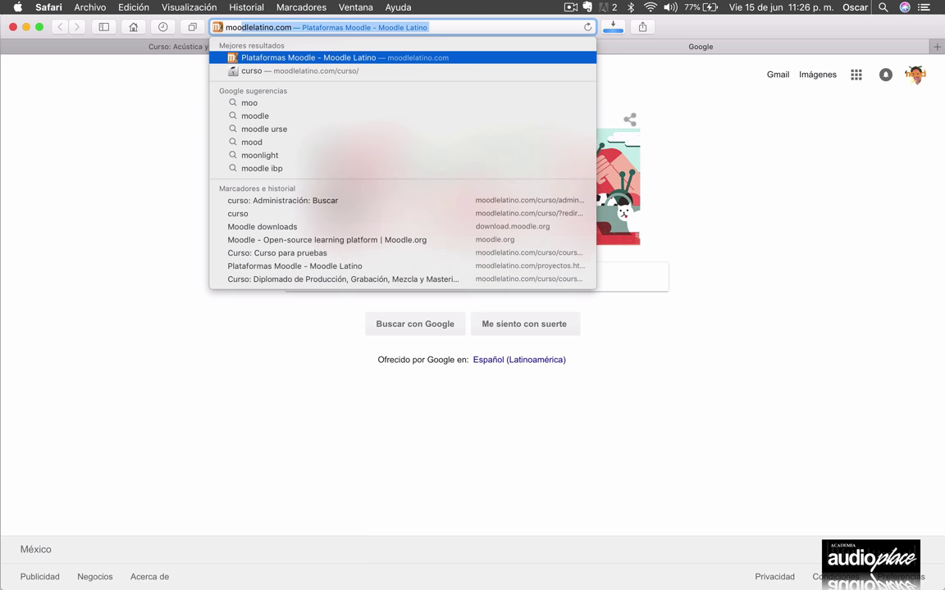
Open the Moodle site at moodlelatino.com/curso/
{"action": "key", "text": "Right"}
{"action": "type", "text": "/c"}
{"action": "key", "text": "Right"}
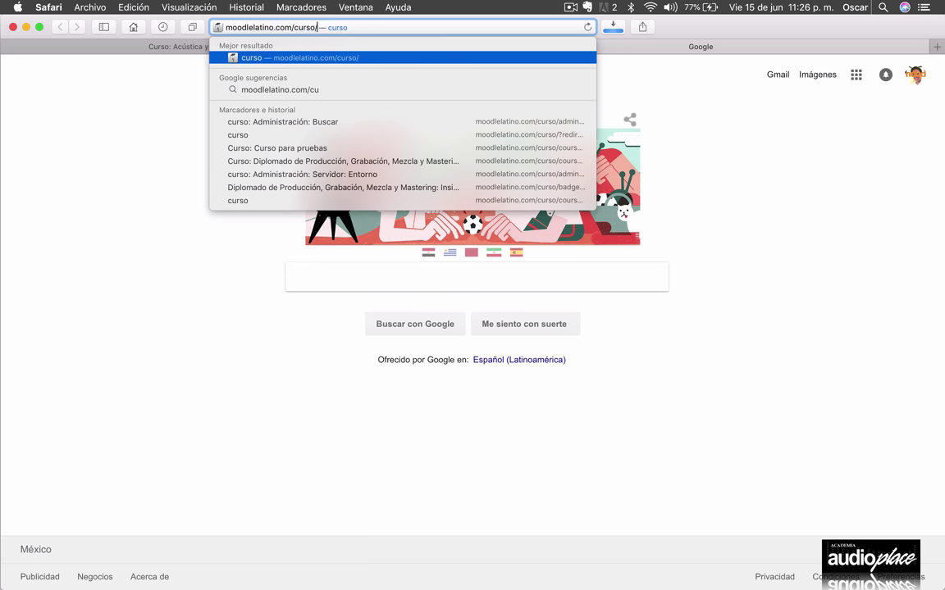
{"action": "key", "text": "Return"}
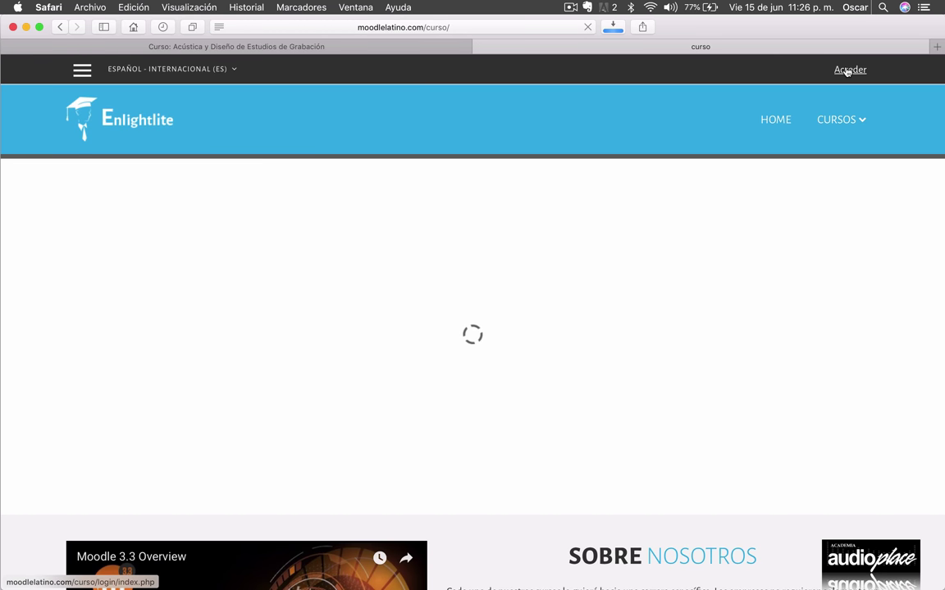
Log in to the Moodle site as administrator, filling in the saved account password
{"action": "left_click", "coordinate": [844, 69]}
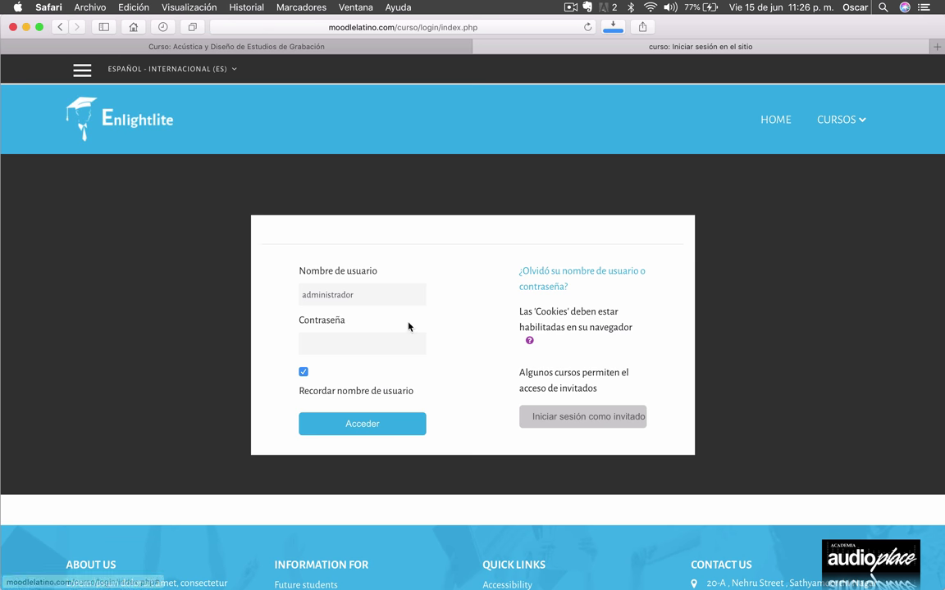
{"action": "left_click", "coordinate": [383, 302]}
{"action": "left_click", "coordinate": [369, 318]}
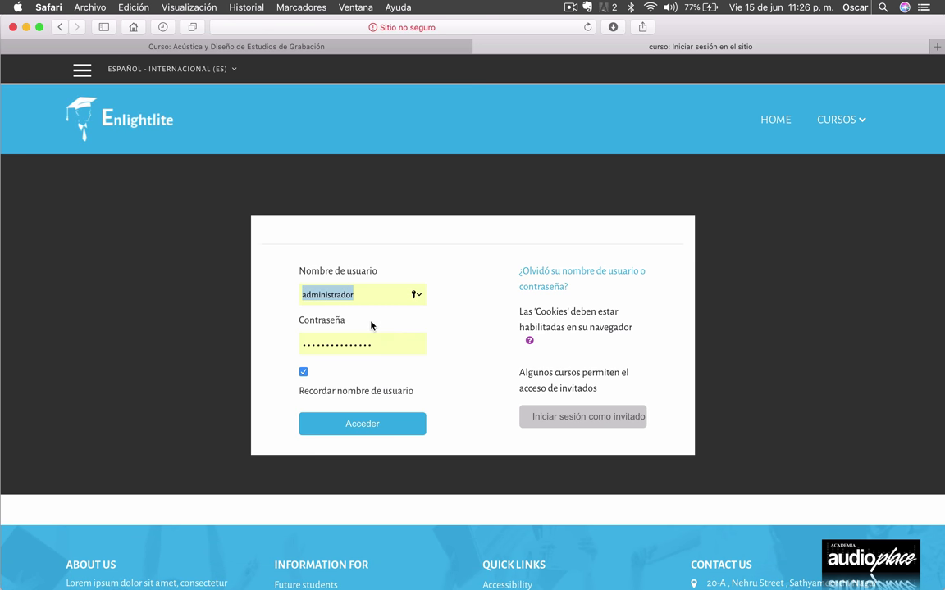
{"action": "left_click", "coordinate": [351, 424]}
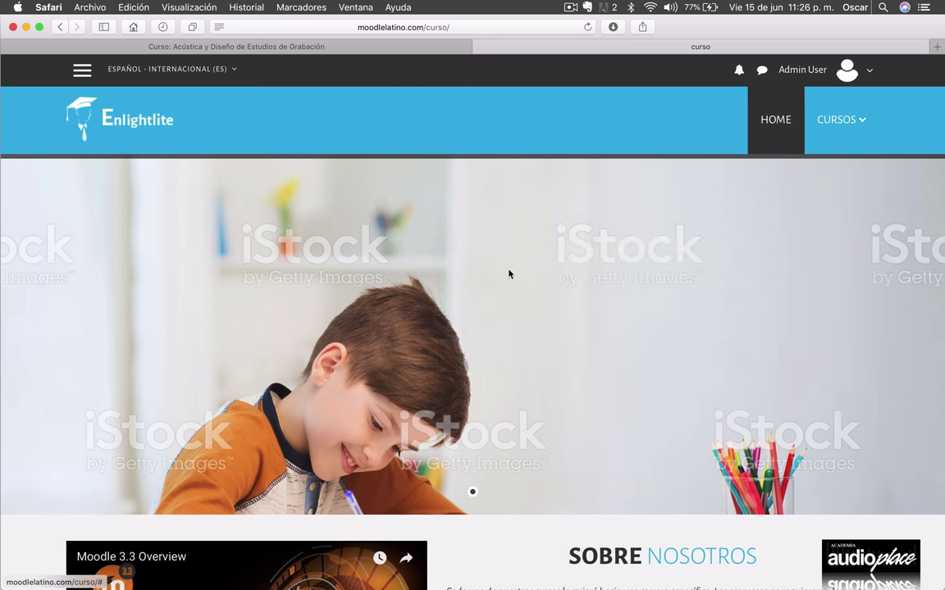
Open the Restaurar curso page from the course settings in the site administration
{"action": "left_click", "coordinate": [82, 72]}
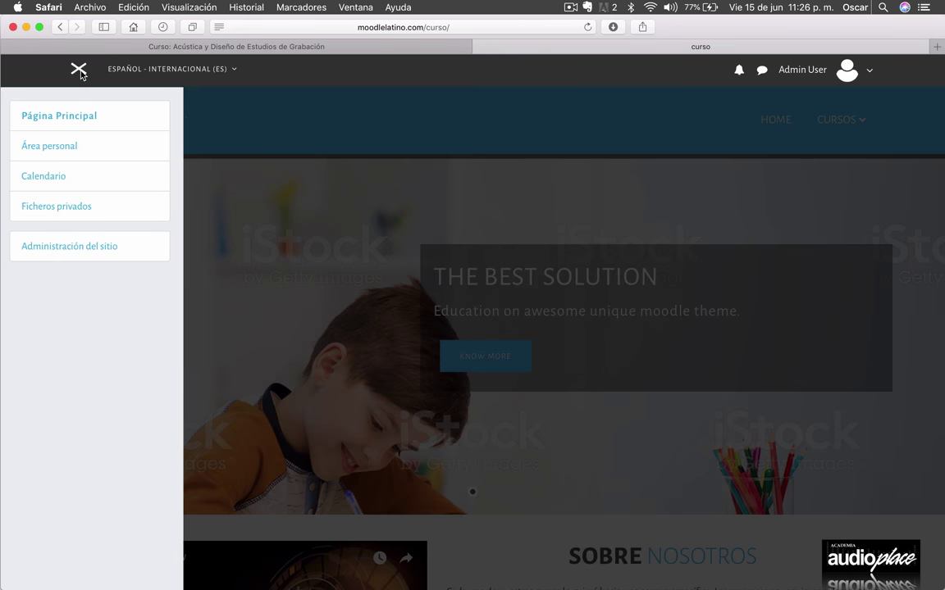
{"action": "left_click", "coordinate": [53, 248]}
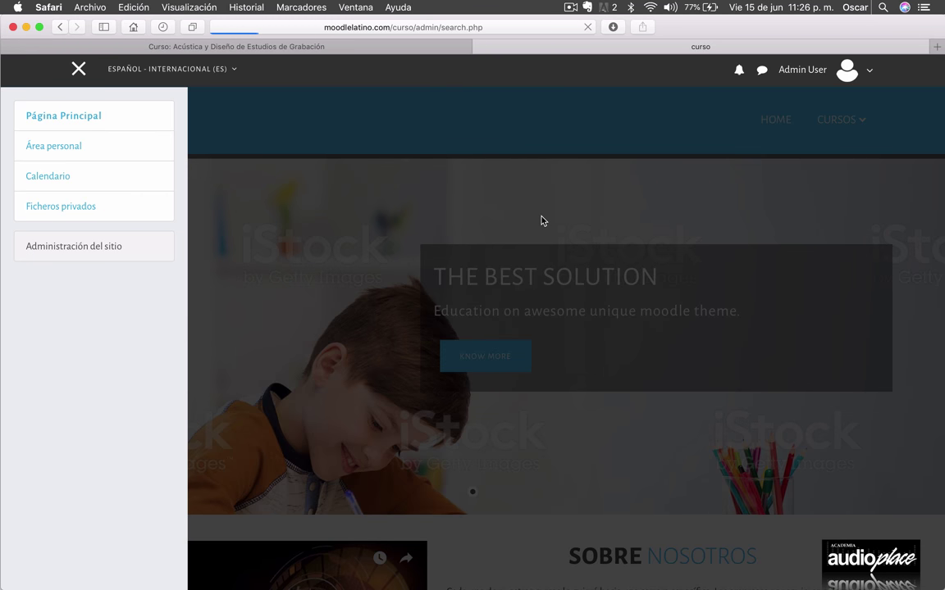
{"action": "scroll", "coordinate": [542, 220], "scroll_direction": "down", "scroll_amount": 5}
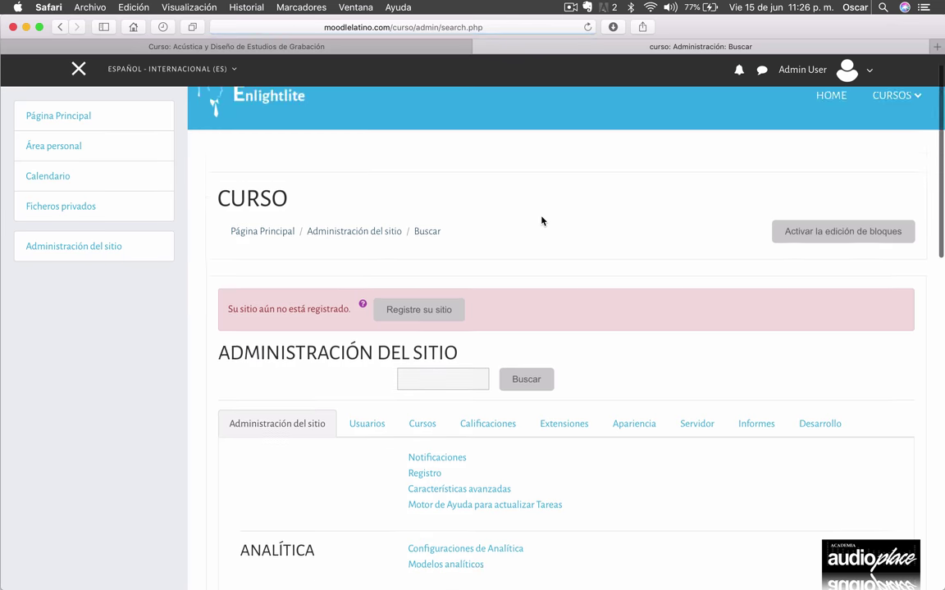
{"action": "scroll", "coordinate": [542, 219], "scroll_direction": "down", "scroll_amount": 1}
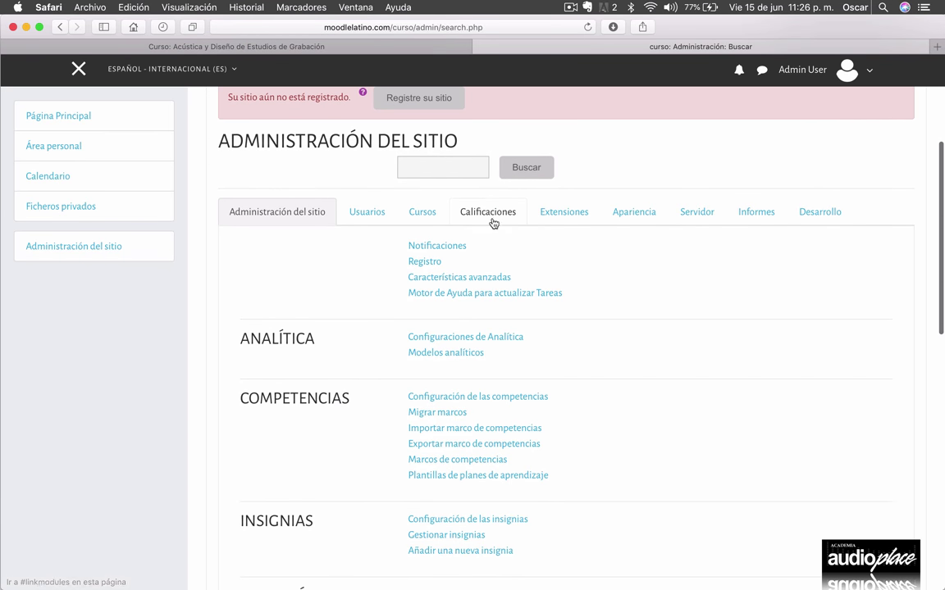
{"action": "left_click", "coordinate": [424, 216]}
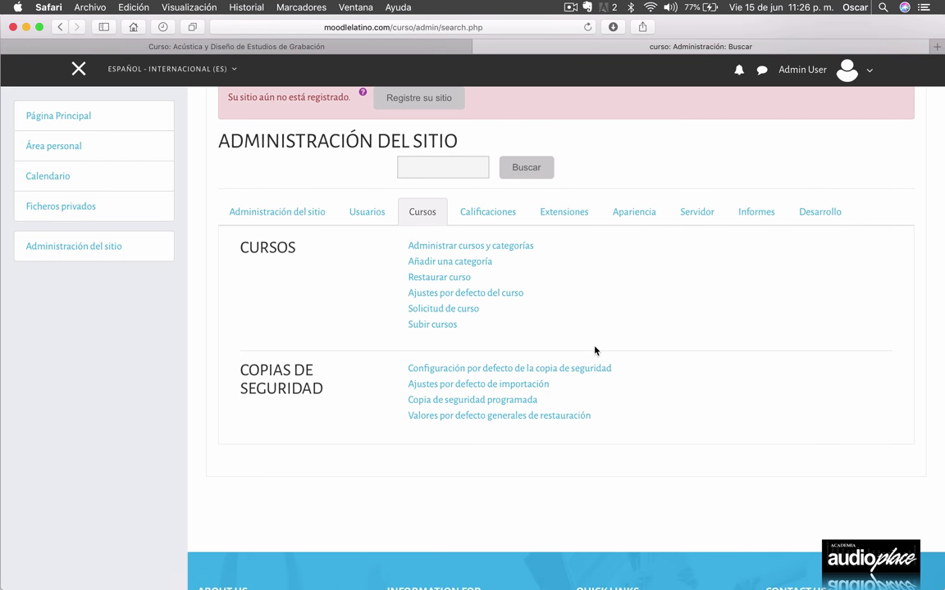
{"action": "left_click", "coordinate": [453, 280]}
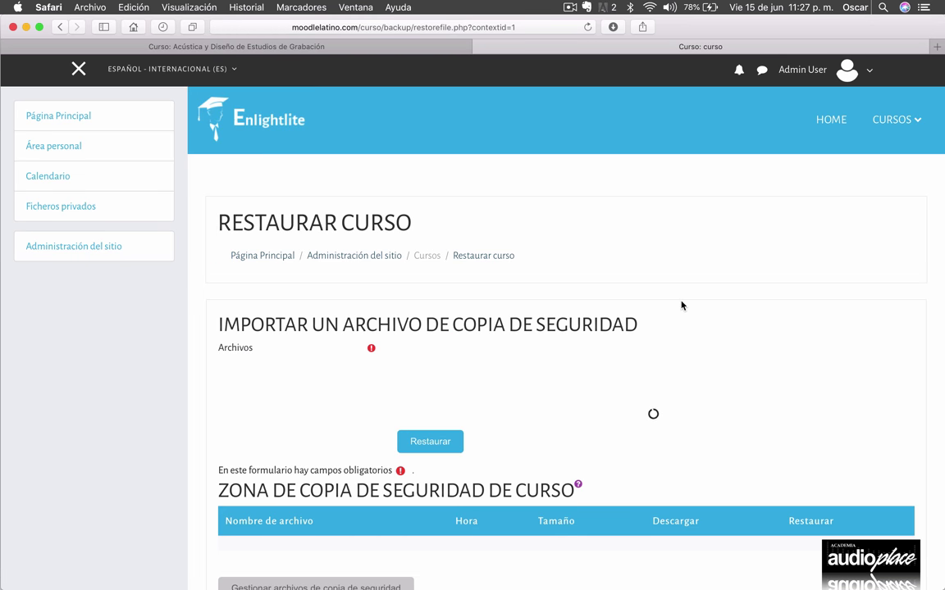
On the Audioplace site, open the server's Entorno page in a new tab and check its Moodle version
{"action": "left_click", "coordinate": [401, 49]}
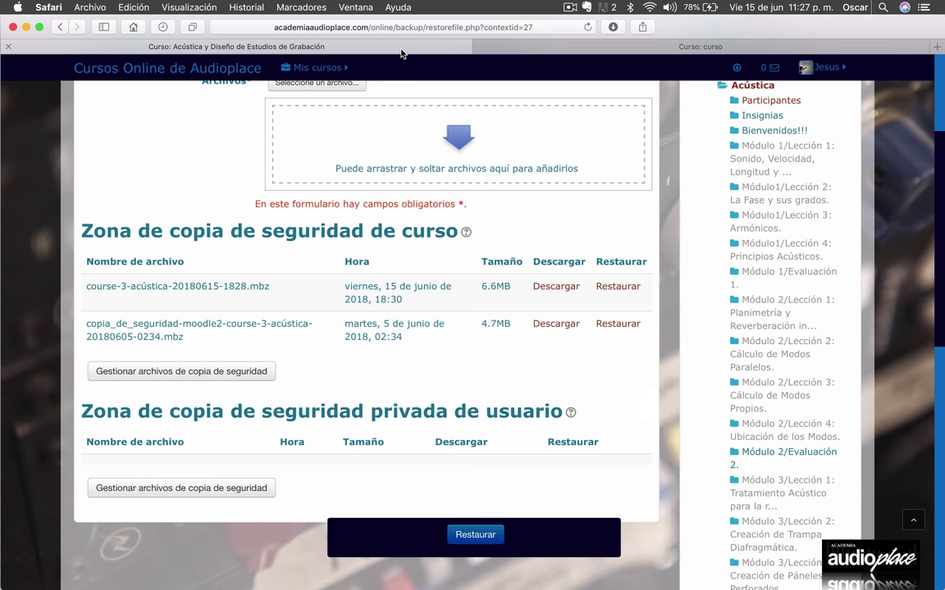
{"action": "scroll", "coordinate": [58, 328], "scroll_direction": "down", "scroll_amount": 10}
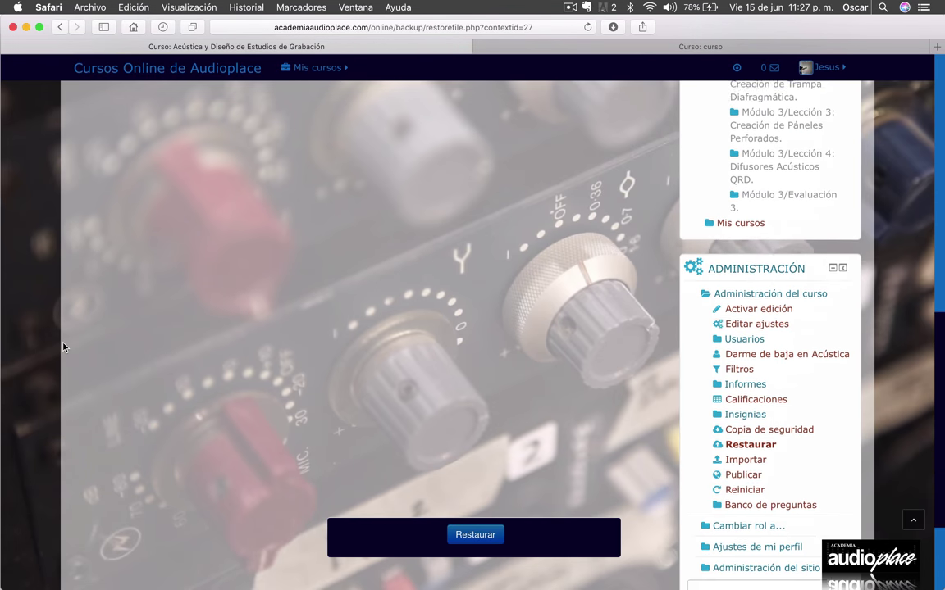
{"action": "scroll", "coordinate": [64, 345], "scroll_direction": "down", "scroll_amount": 4}
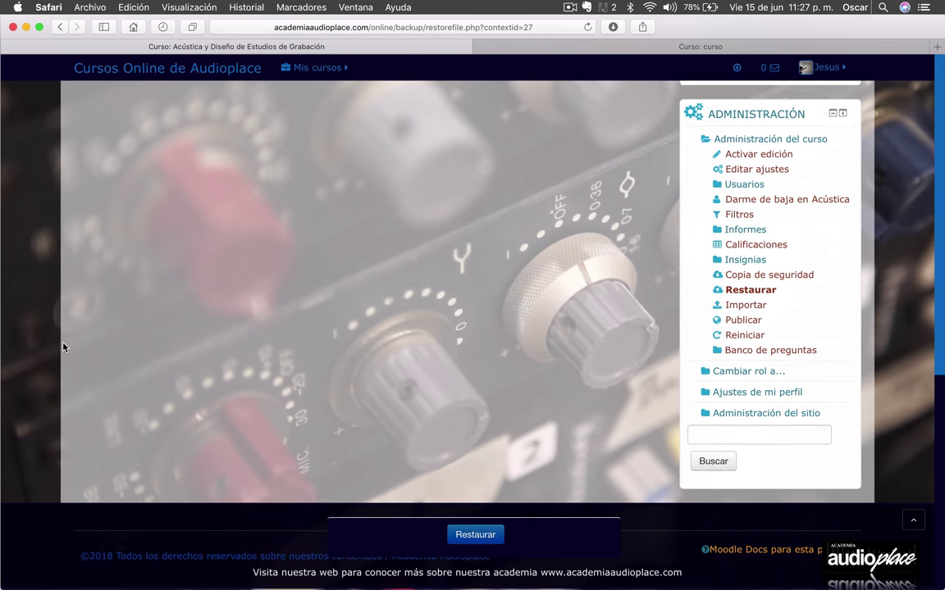
{"action": "left_click", "coordinate": [730, 417]}
{"action": "scroll", "coordinate": [513, 348], "scroll_direction": "down", "scroll_amount": 6}
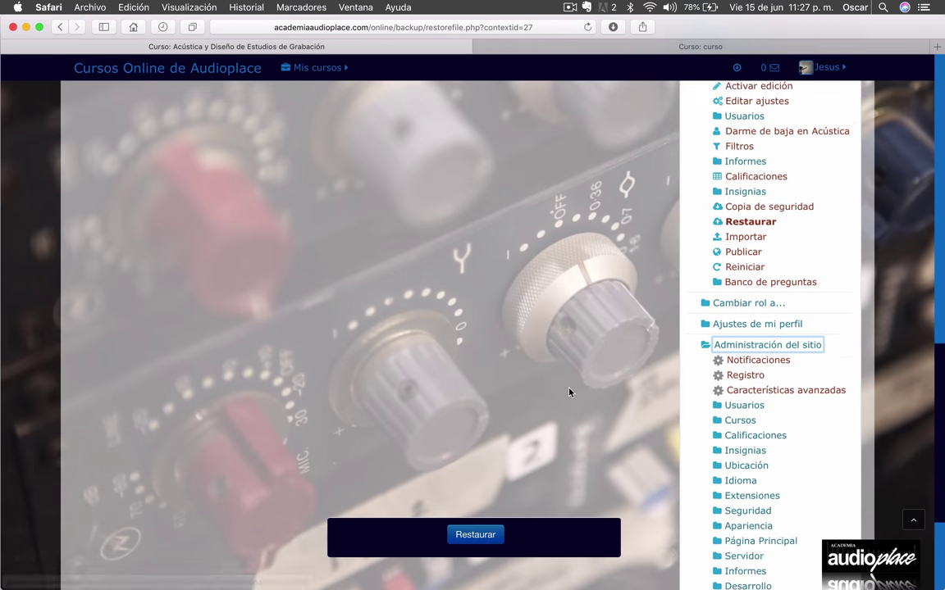
{"action": "left_click", "coordinate": [743, 374]}
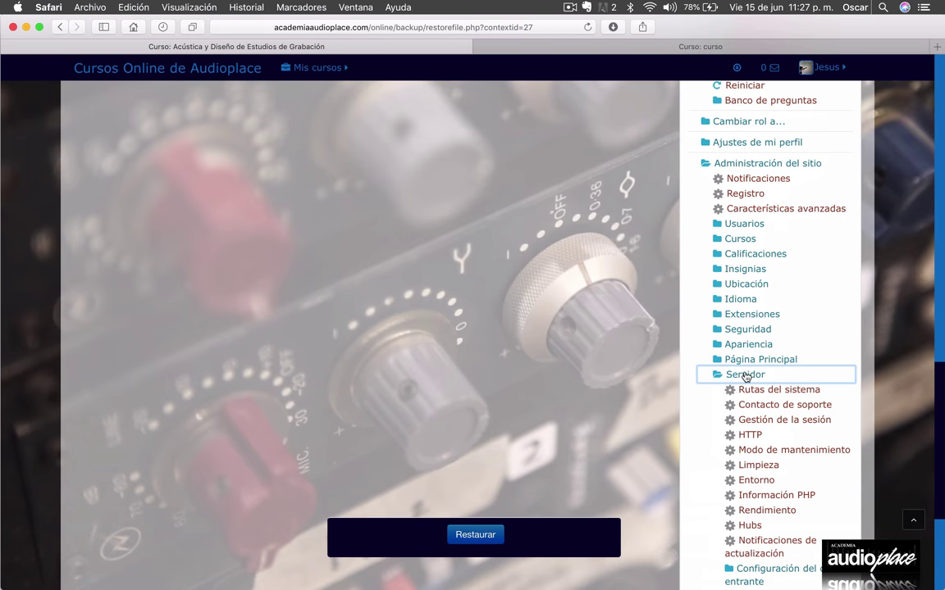
{"action": "right_click", "coordinate": [753, 487]}
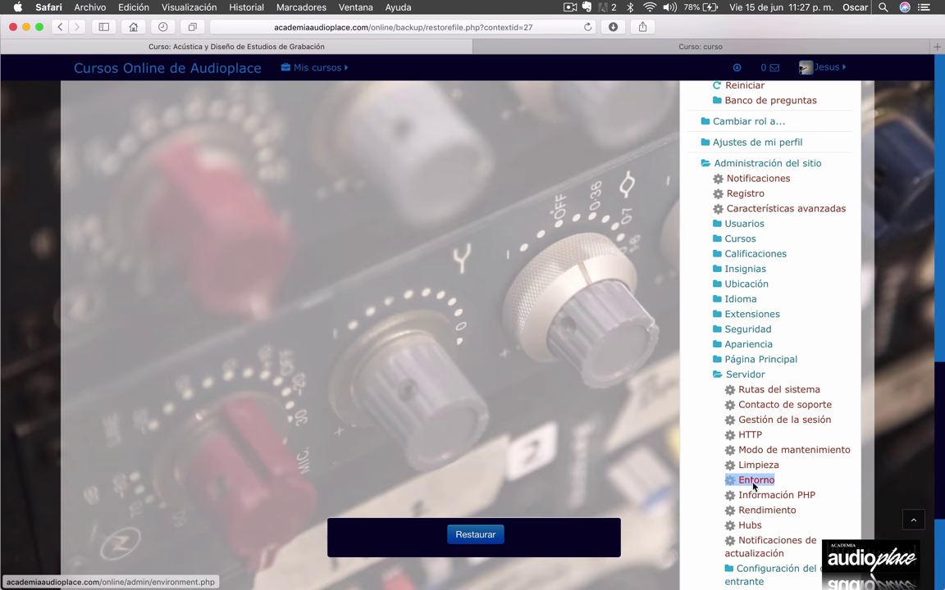
{"action": "left_click", "coordinate": [787, 420]}
{"action": "scroll", "coordinate": [299, 291], "scroll_direction": "up", "scroll_amount": 15}
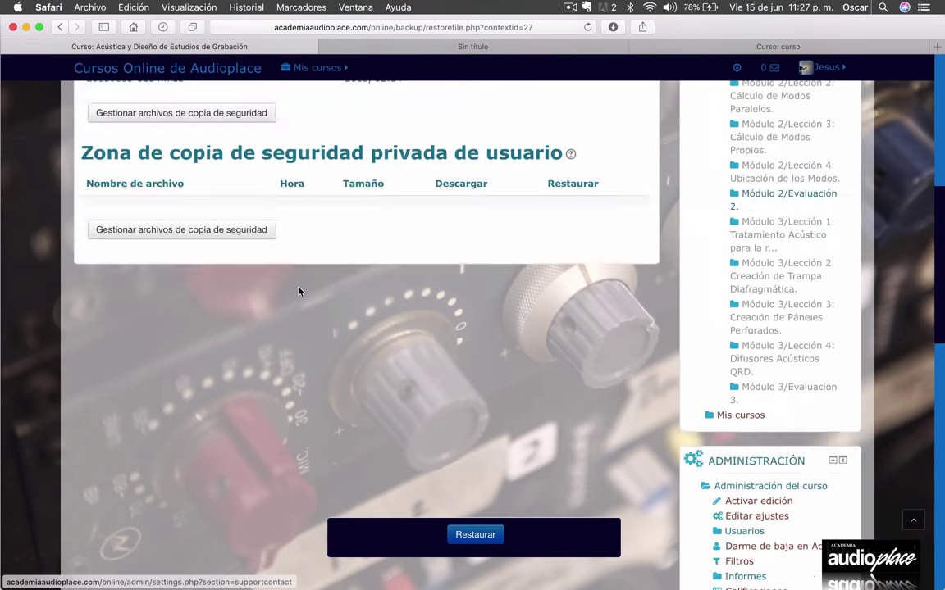
{"action": "left_click", "coordinate": [476, 47]}
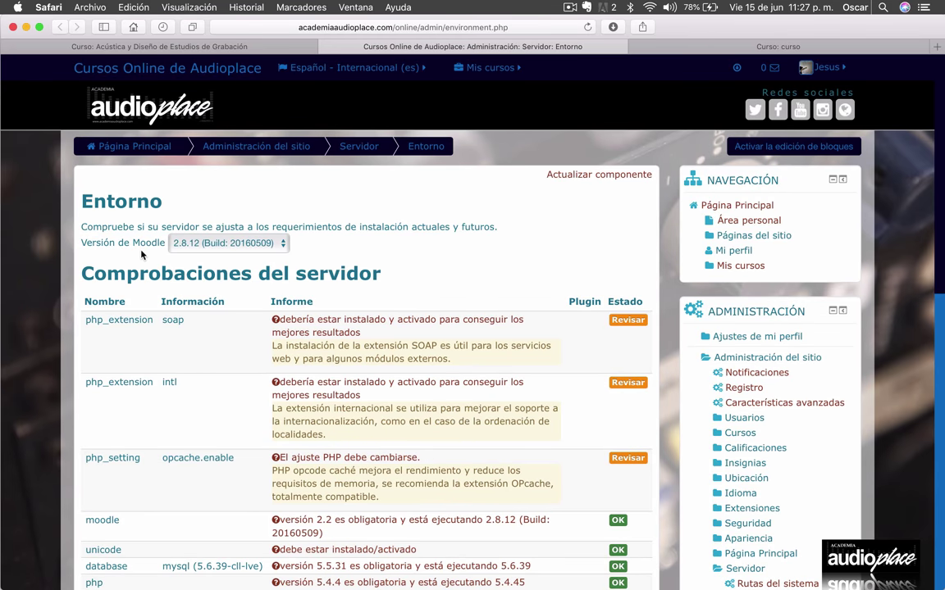
Return to the moodlelatino.com site and open the server's Entorno page from its site administration
{"action": "left_click", "coordinate": [752, 49]}
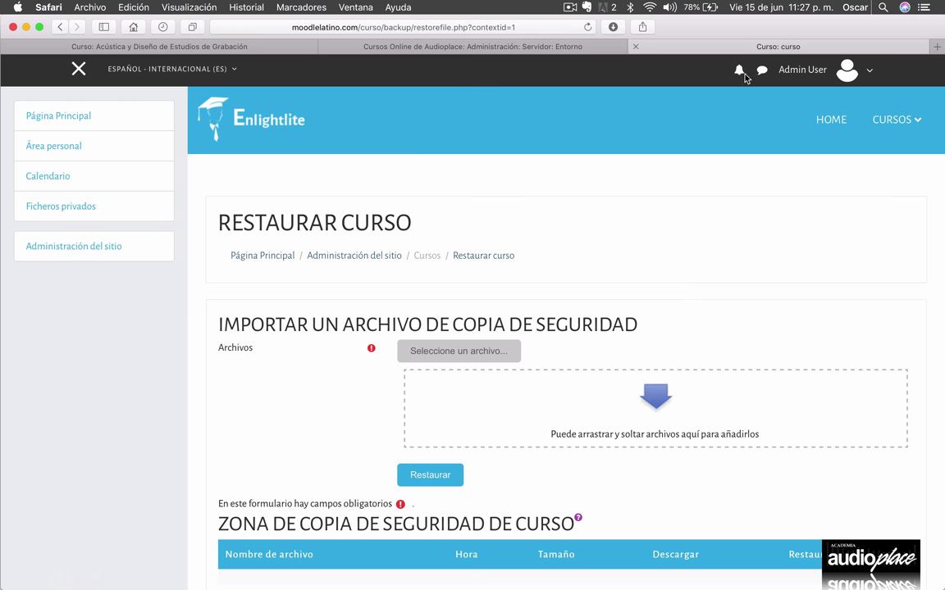
{"action": "left_click", "coordinate": [90, 249]}
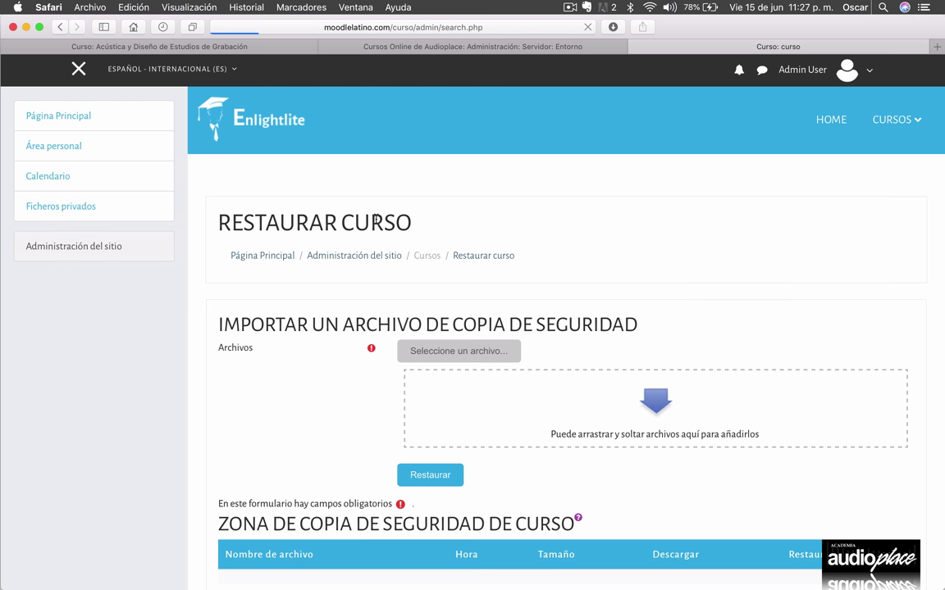
{"action": "scroll", "coordinate": [516, 342], "scroll_direction": "down", "scroll_amount": 2}
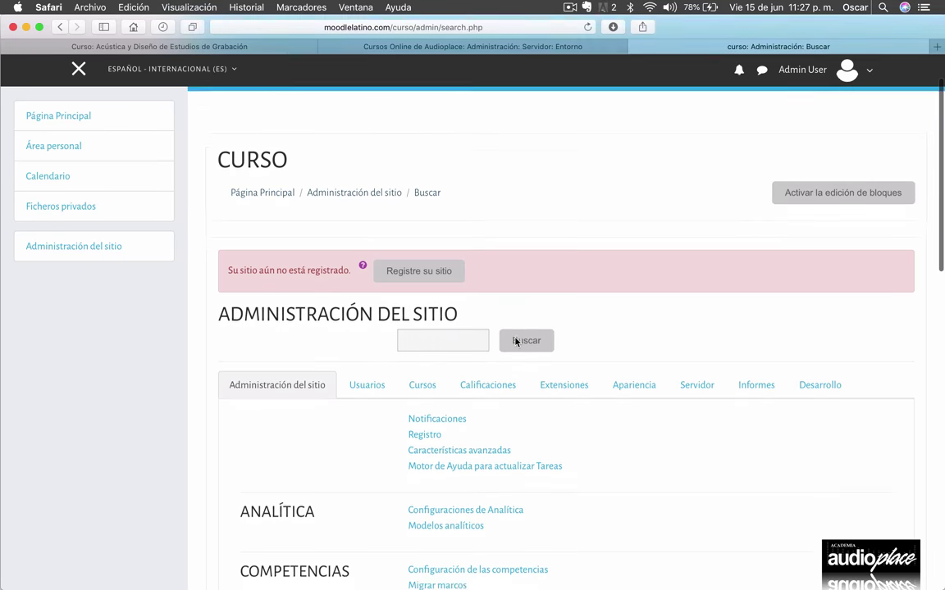
{"action": "scroll", "coordinate": [516, 342], "scroll_direction": "down", "scroll_amount": 3}
{"action": "scroll", "coordinate": [515, 342], "scroll_direction": "down", "scroll_amount": 3}
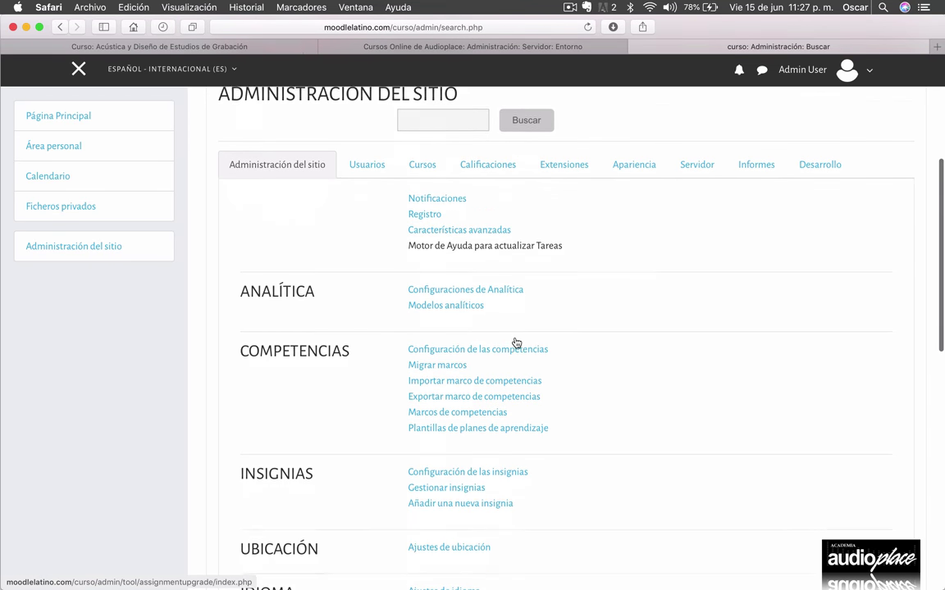
{"action": "scroll", "coordinate": [515, 342], "scroll_direction": "down", "scroll_amount": 2}
{"action": "scroll", "coordinate": [515, 342], "scroll_direction": "up", "scroll_amount": 2}
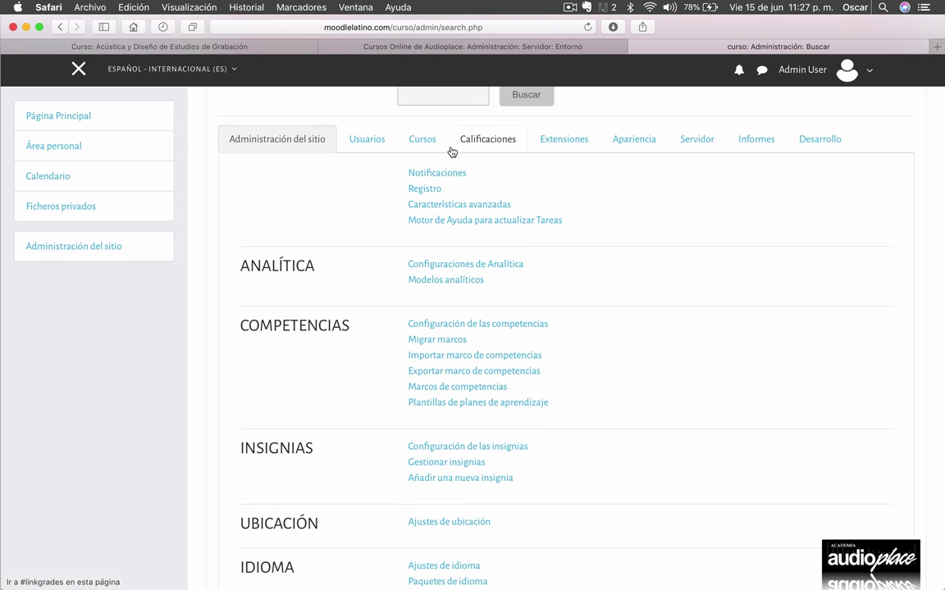
{"action": "left_click", "coordinate": [700, 145]}
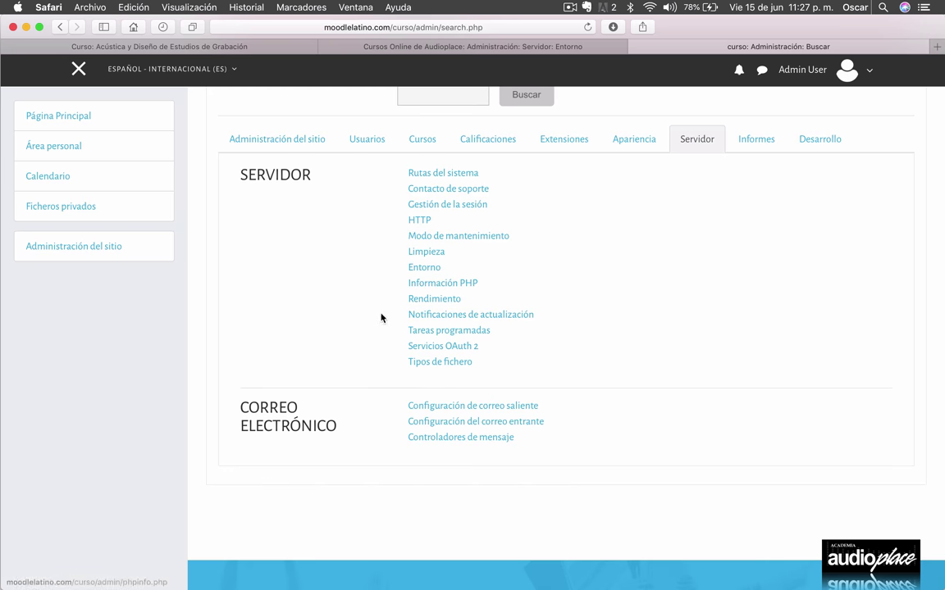
{"action": "left_click", "coordinate": [424, 268]}
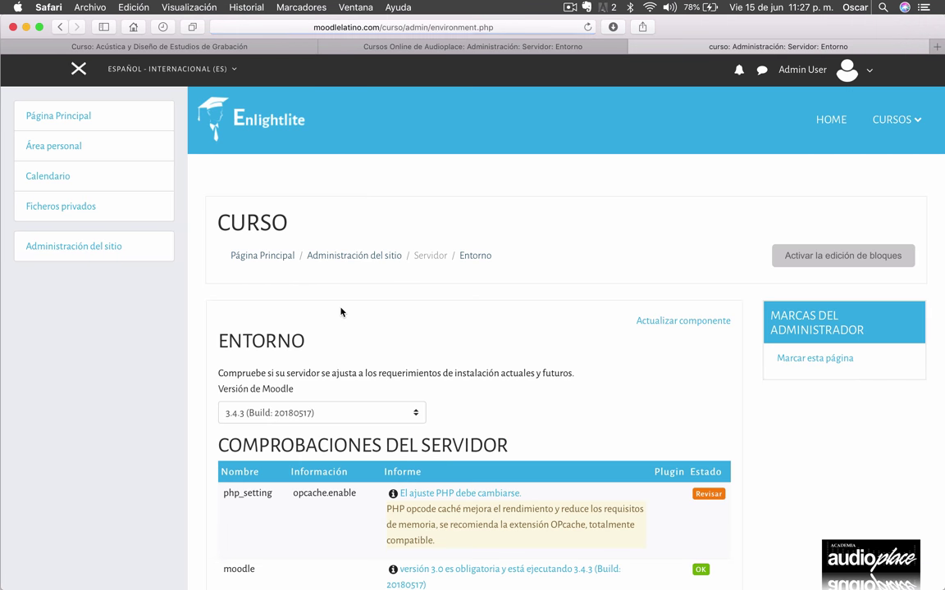
Compare the Moodle versions and server checks on the Entorno pages of both sites
{"action": "scroll", "coordinate": [416, 308], "scroll_direction": "down", "scroll_amount": 3}
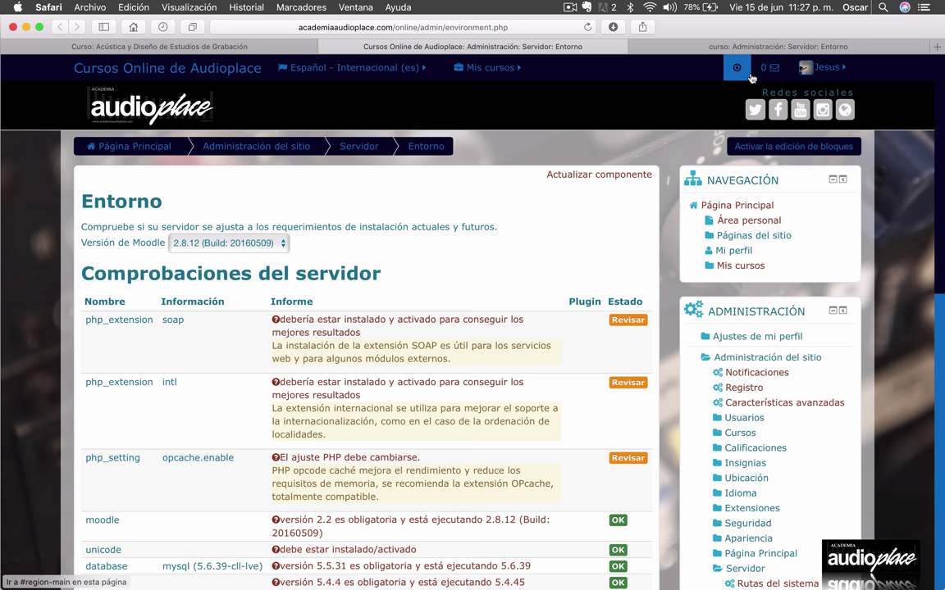
{"action": "left_click", "coordinate": [789, 47]}
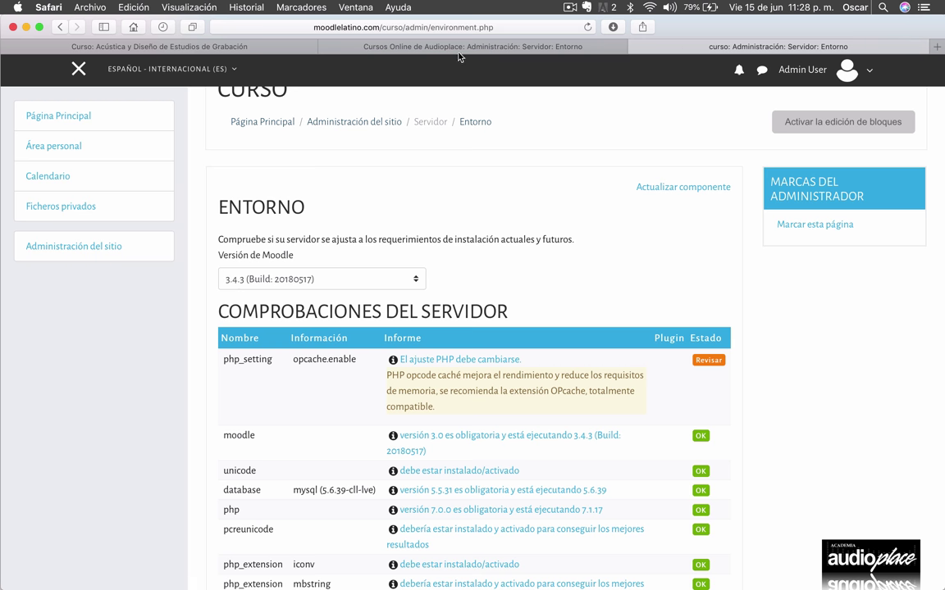
{"action": "left_click", "coordinate": [234, 51]}
{"action": "key", "text": "ctrl+Tab"}
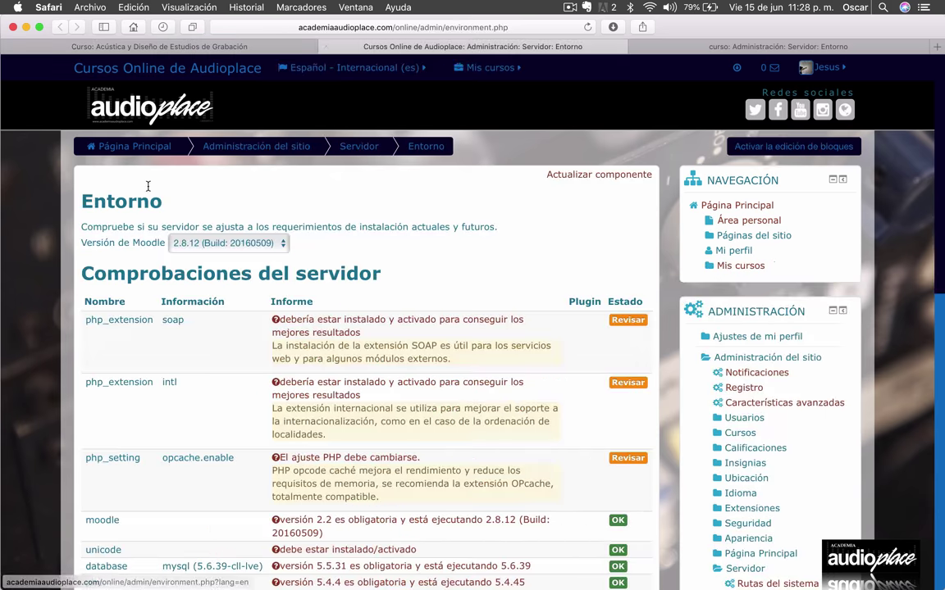
Go back to the Restaurar curso page of the moodlelatino.com site through its site administration
{"action": "key", "text": "ctrl+Tab"}
{"action": "left_click", "coordinate": [37, 244]}
{"action": "left_click", "coordinate": [423, 184]}
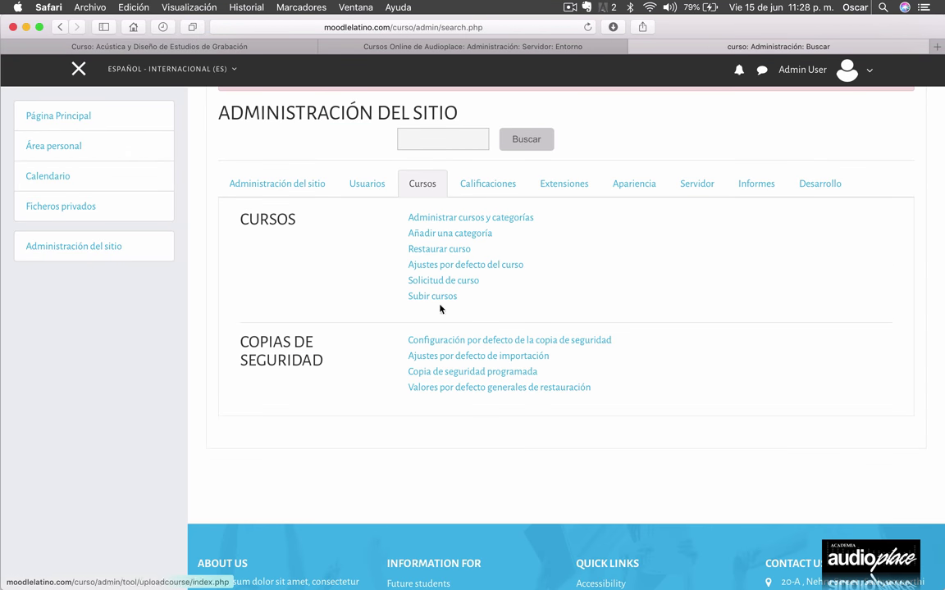
{"action": "left_click", "coordinate": [431, 251]}
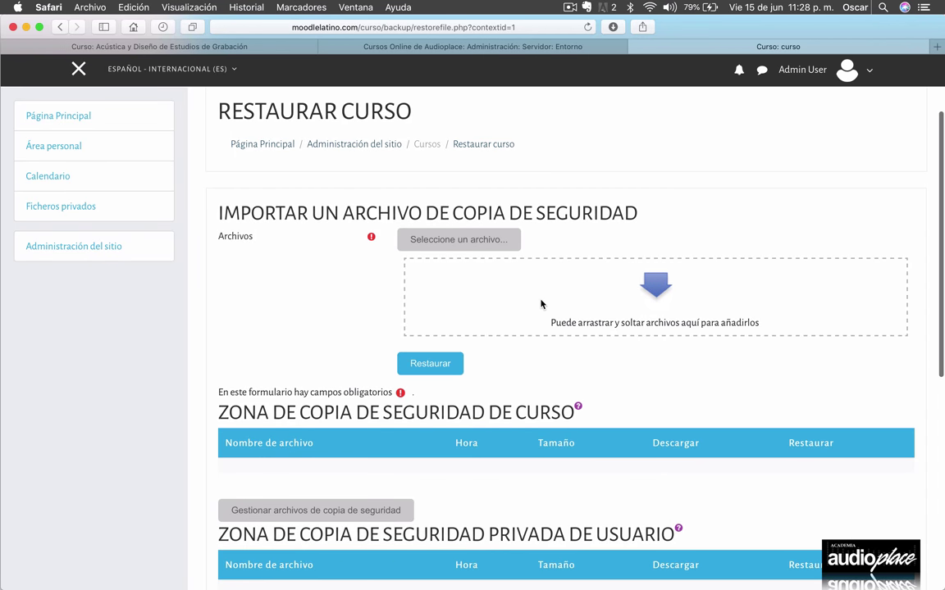
Upload the backup file course-3-acústica-20180615-1828.mbz from the Descargas folder as the backup to import
{"action": "left_click", "coordinate": [460, 241]}
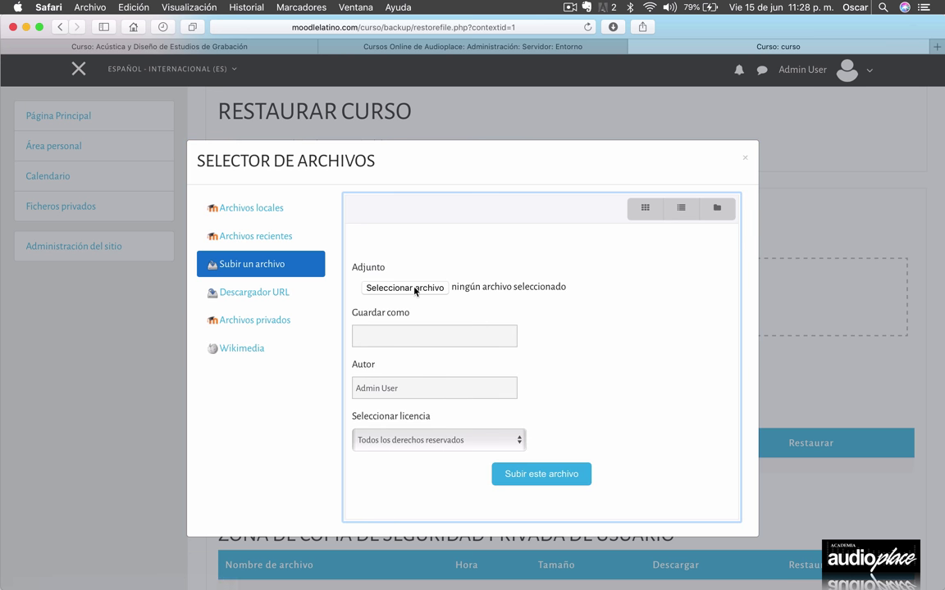
{"action": "left_click", "coordinate": [415, 289]}
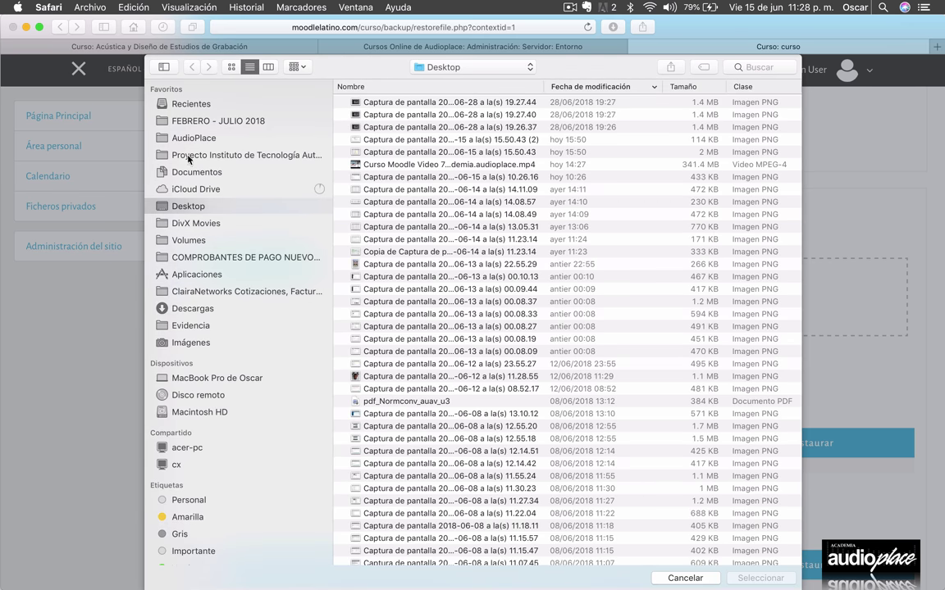
{"action": "left_click", "coordinate": [195, 307]}
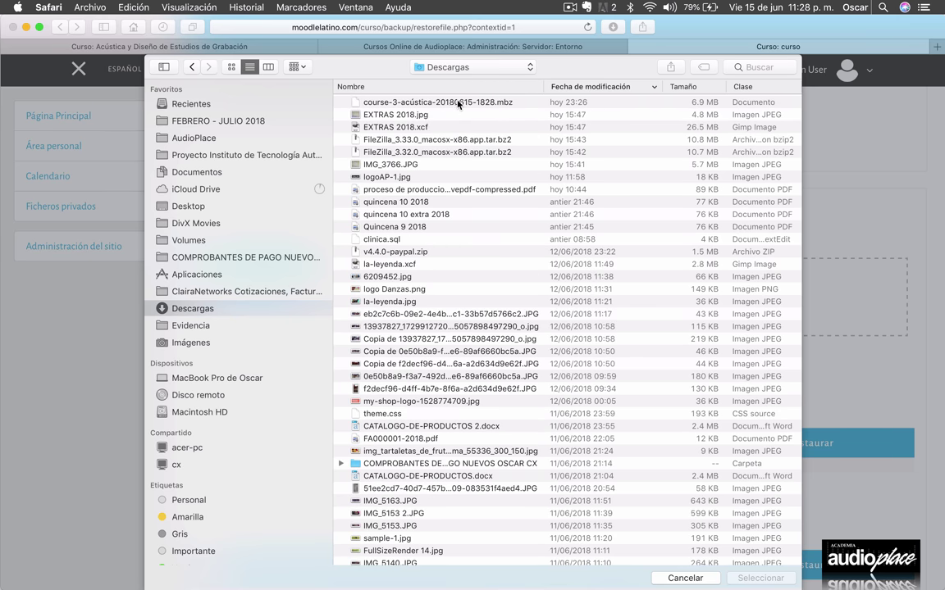
{"action": "left_click", "coordinate": [445, 103]}
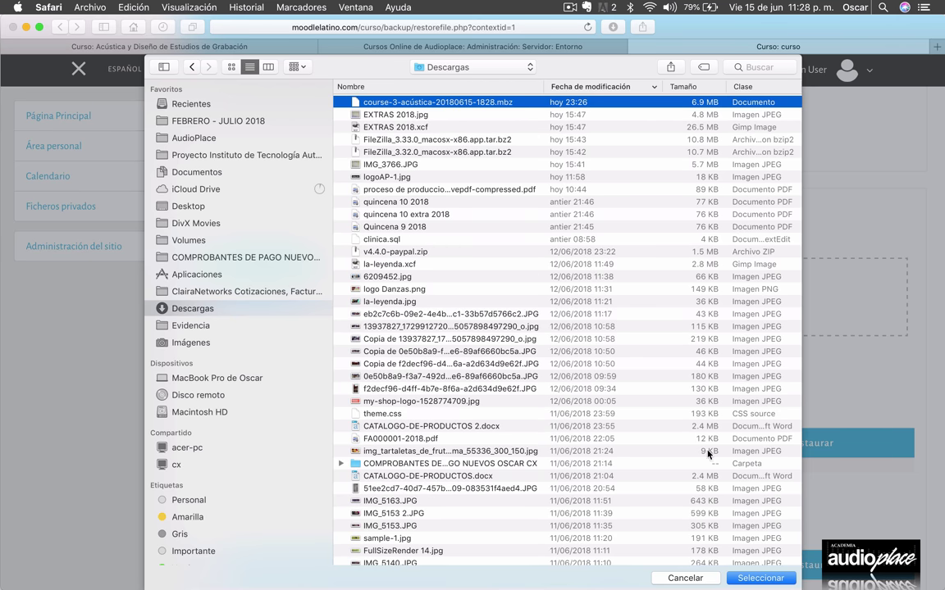
{"action": "left_click", "coordinate": [754, 578]}
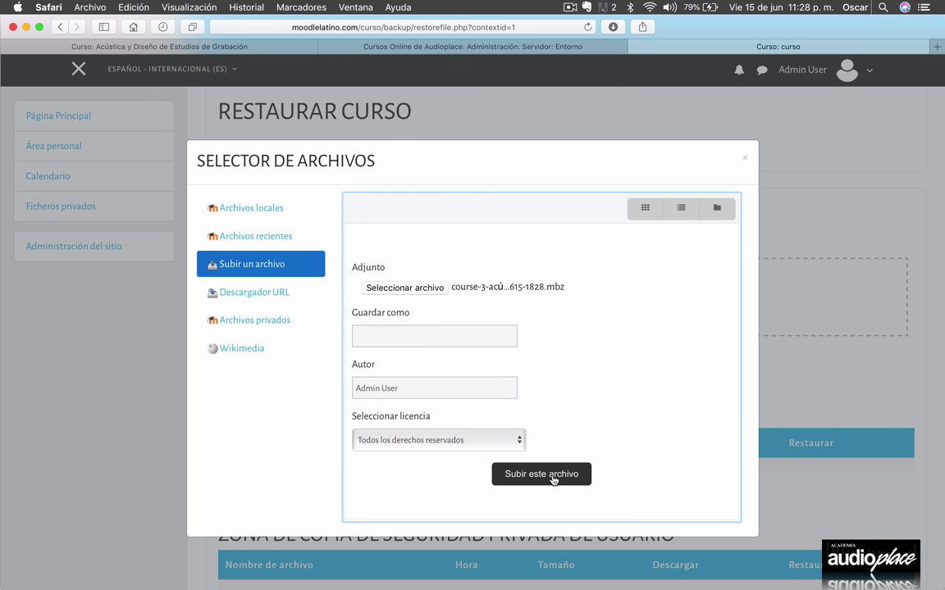
{"action": "left_click", "coordinate": [541, 474]}
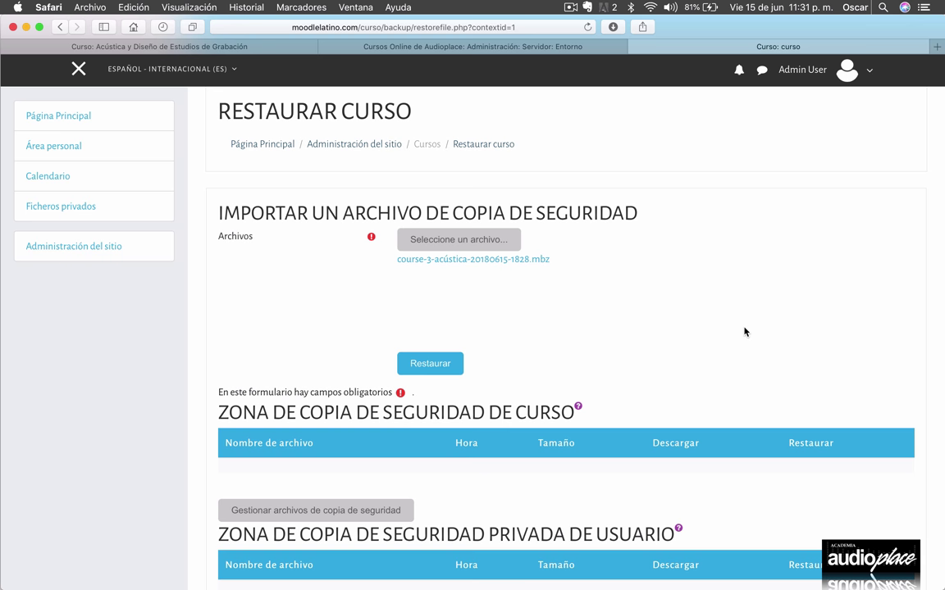
Start restoring the course from the uploaded backup file
{"action": "scroll", "coordinate": [745, 331], "scroll_direction": "down", "scroll_amount": 2}
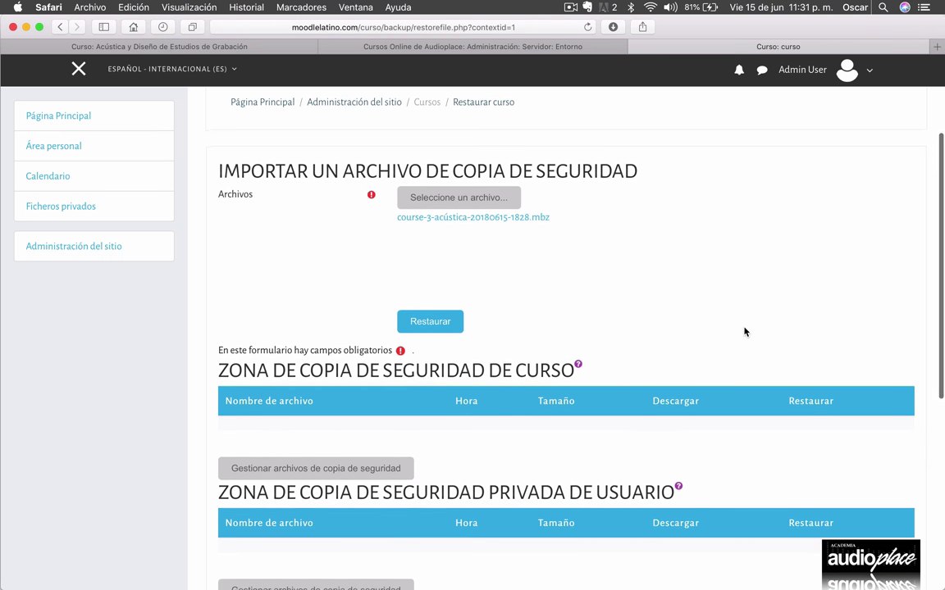
{"action": "scroll", "coordinate": [745, 331], "scroll_direction": "up", "scroll_amount": 3}
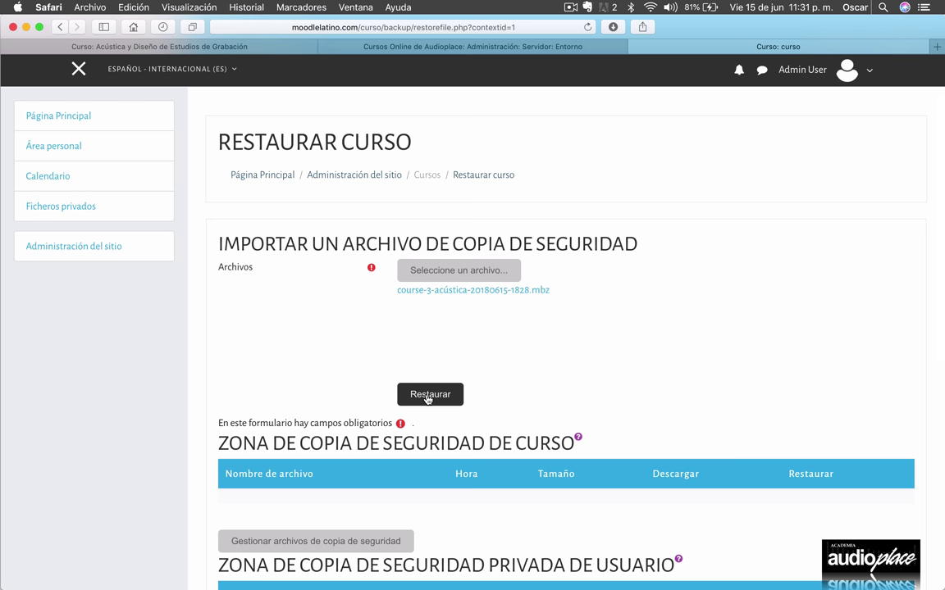
{"action": "left_click", "coordinate": [427, 400]}
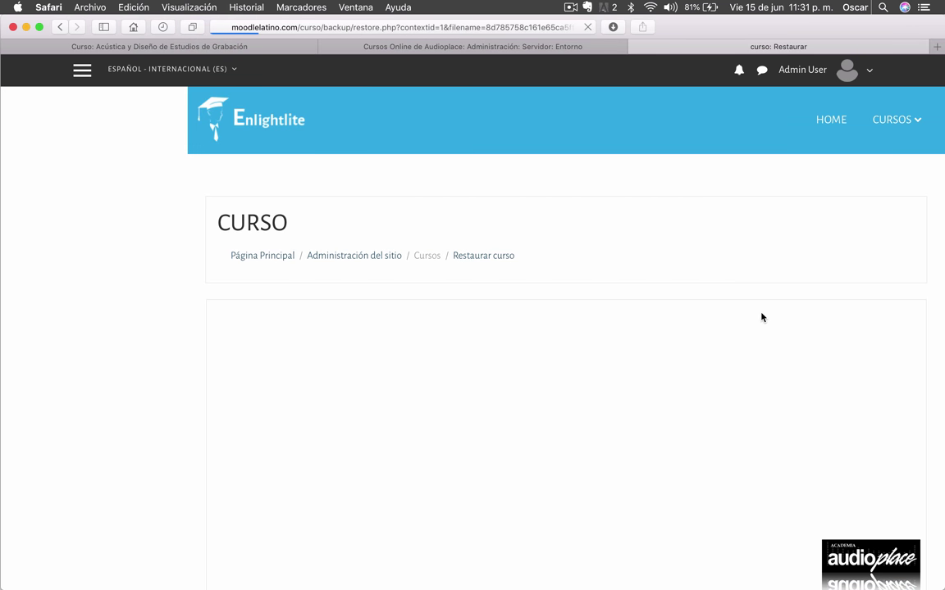
Review the backup's details, configuration parameters and course sections, and continue from Confirmar to the Destino stage
{"action": "scroll", "coordinate": [761, 318], "scroll_direction": "down", "scroll_amount": 1}
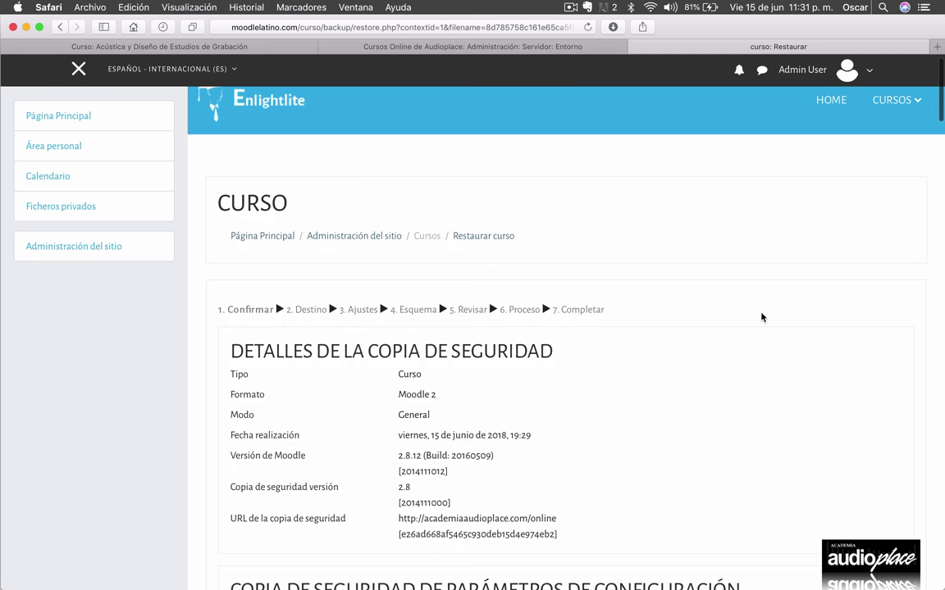
{"action": "scroll", "coordinate": [761, 317], "scroll_direction": "down", "scroll_amount": 3}
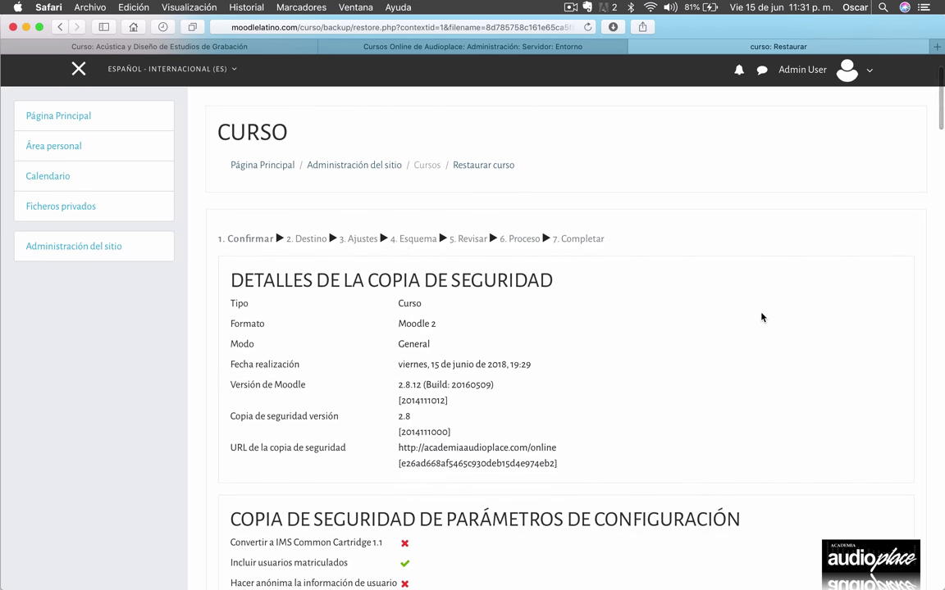
{"action": "scroll", "coordinate": [761, 317], "scroll_direction": "down", "scroll_amount": 4}
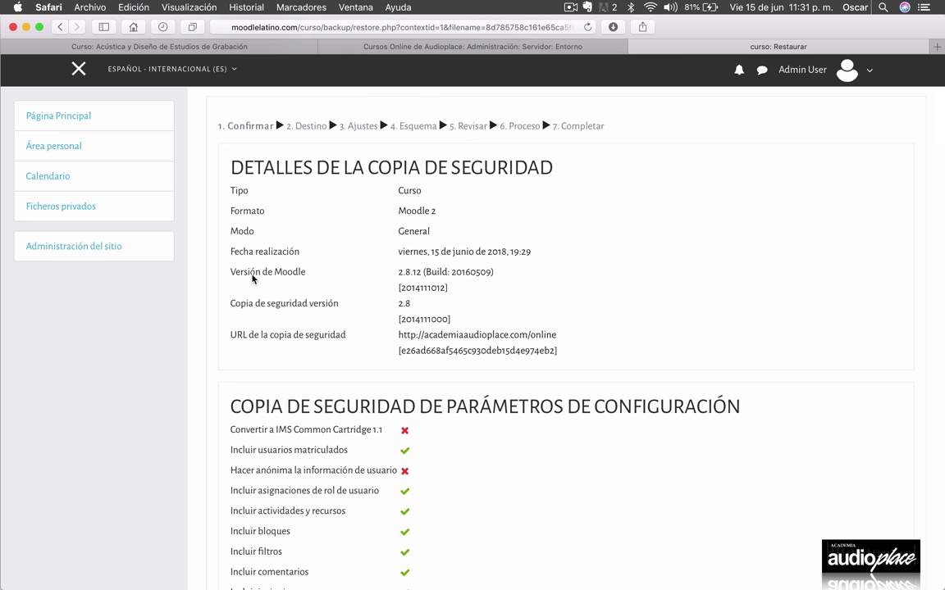
{"action": "scroll", "coordinate": [253, 279], "scroll_direction": "down", "scroll_amount": 1}
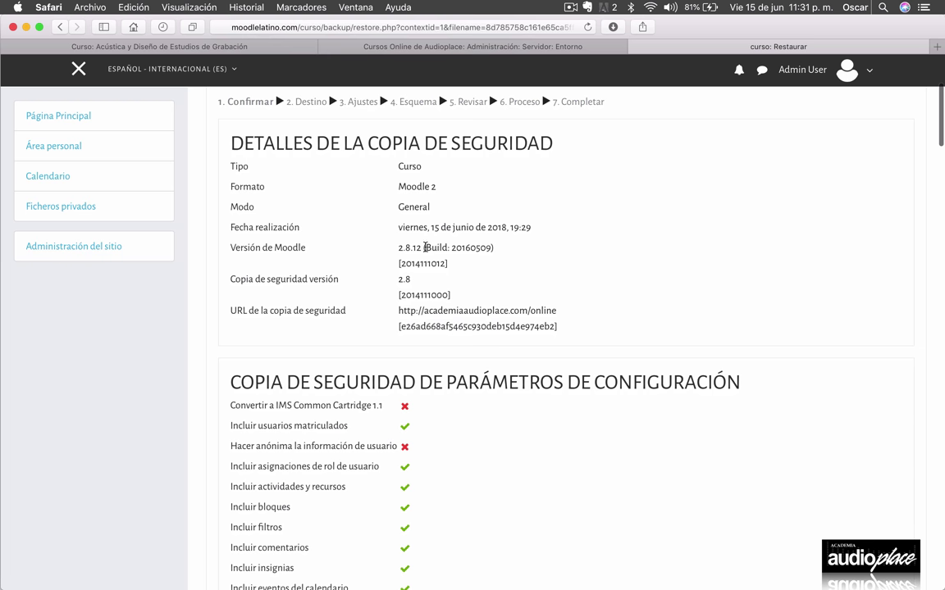
{"action": "scroll", "coordinate": [502, 229], "scroll_direction": "down", "scroll_amount": 5}
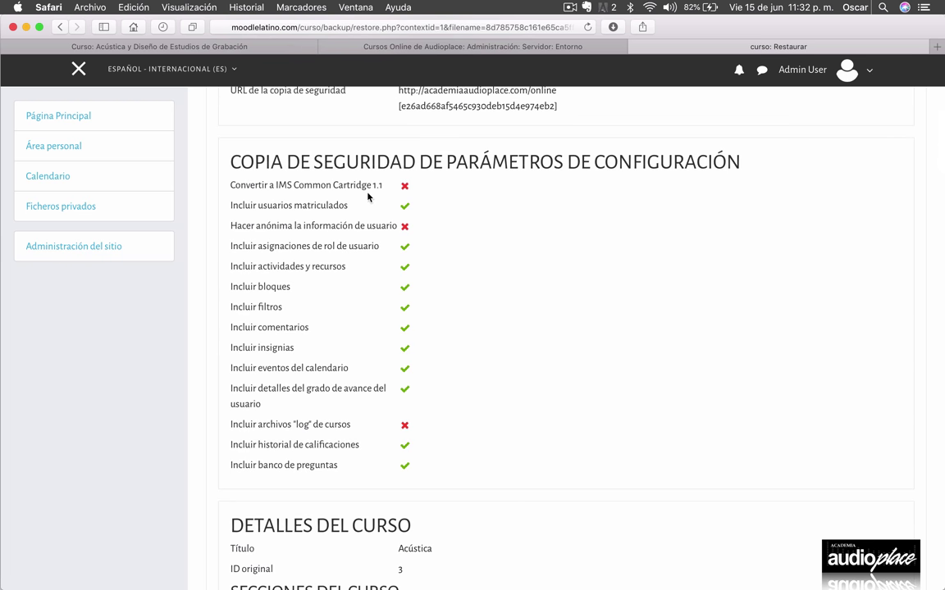
{"action": "scroll", "coordinate": [464, 241], "scroll_direction": "down", "scroll_amount": 1}
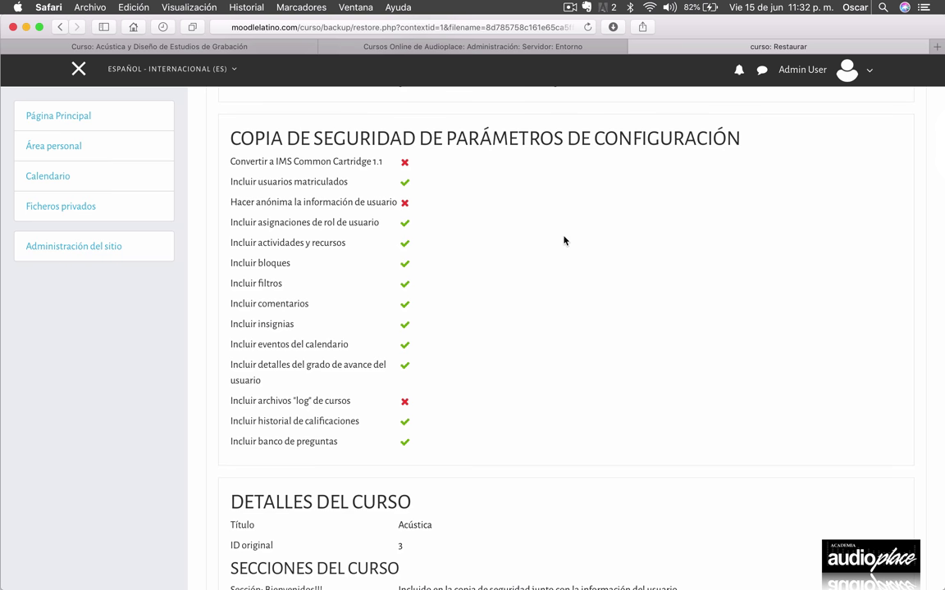
{"action": "scroll", "coordinate": [564, 240], "scroll_direction": "down", "scroll_amount": 7}
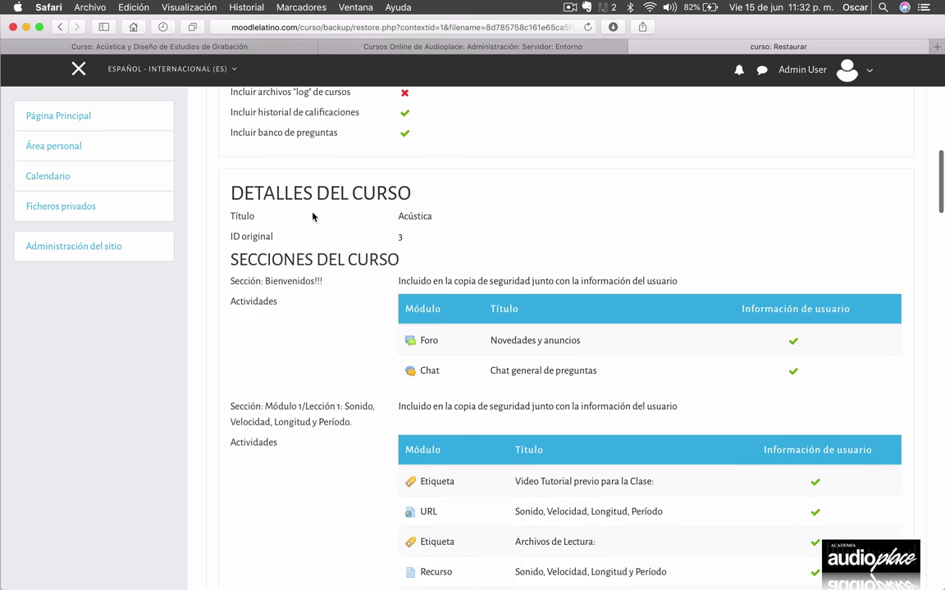
{"action": "scroll", "coordinate": [313, 216], "scroll_direction": "down", "scroll_amount": 3}
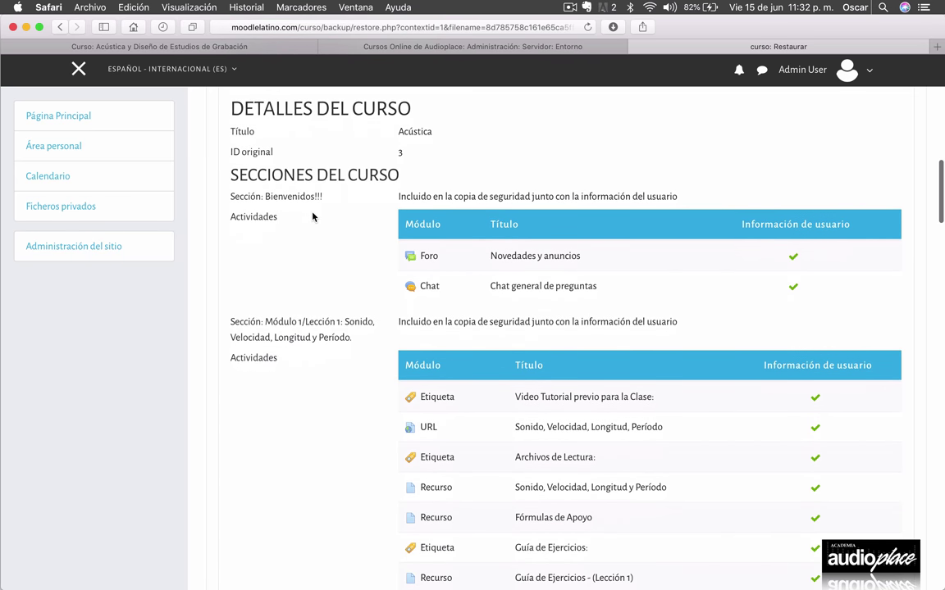
{"action": "scroll", "coordinate": [312, 217], "scroll_direction": "down", "scroll_amount": 10}
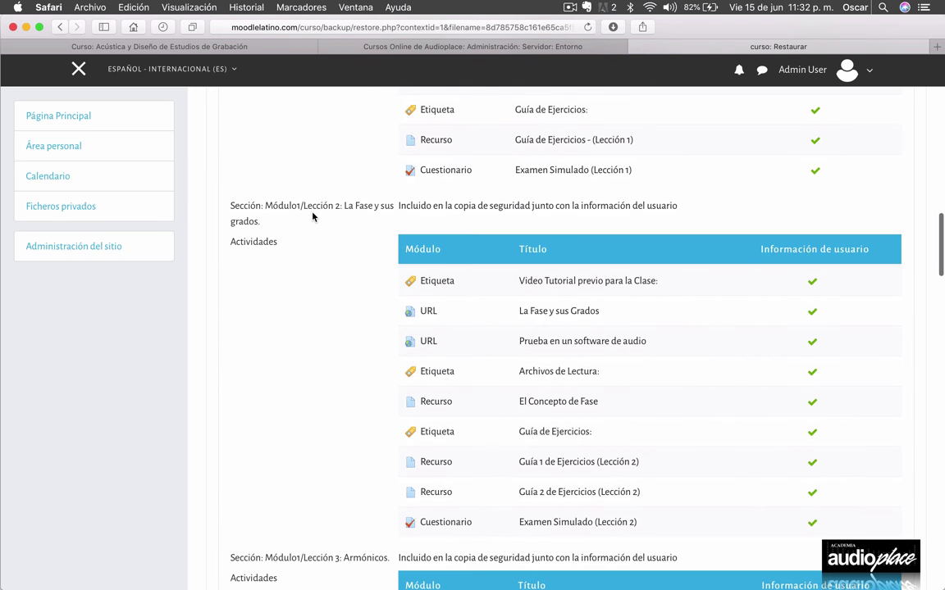
{"action": "scroll", "coordinate": [312, 216], "scroll_direction": "down", "scroll_amount": 6}
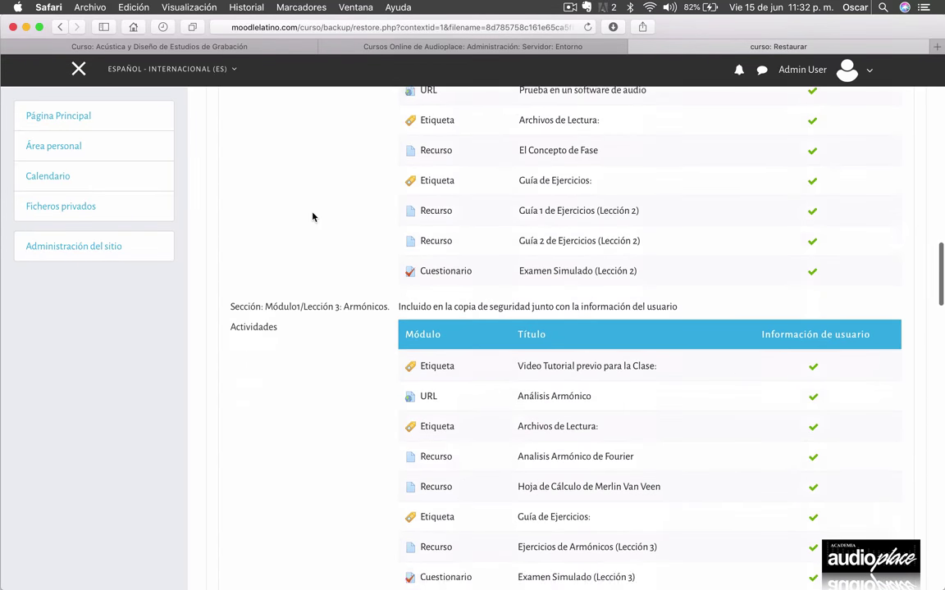
{"action": "scroll", "coordinate": [313, 216], "scroll_direction": "down", "scroll_amount": 15}
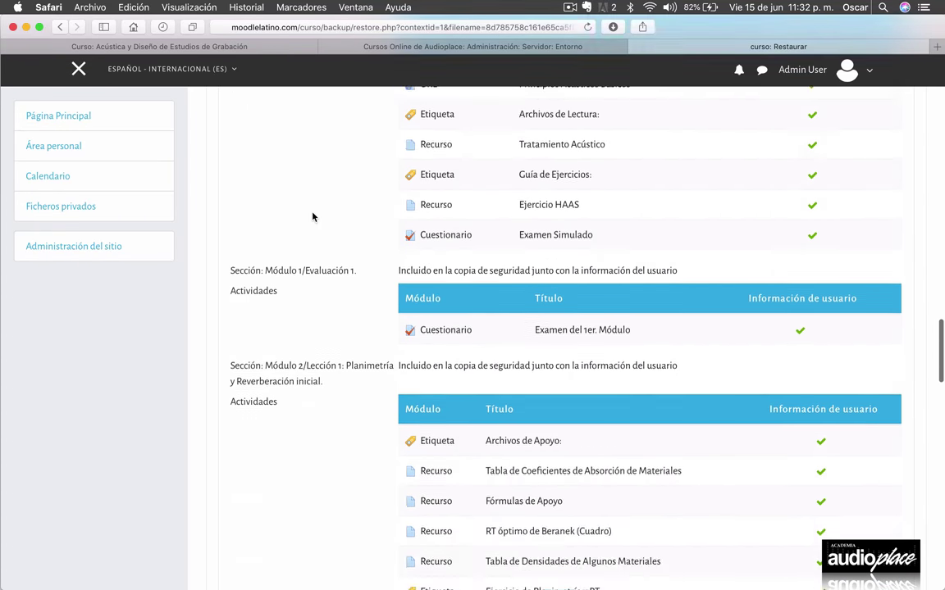
{"action": "scroll", "coordinate": [312, 216], "scroll_direction": "down", "scroll_amount": 20}
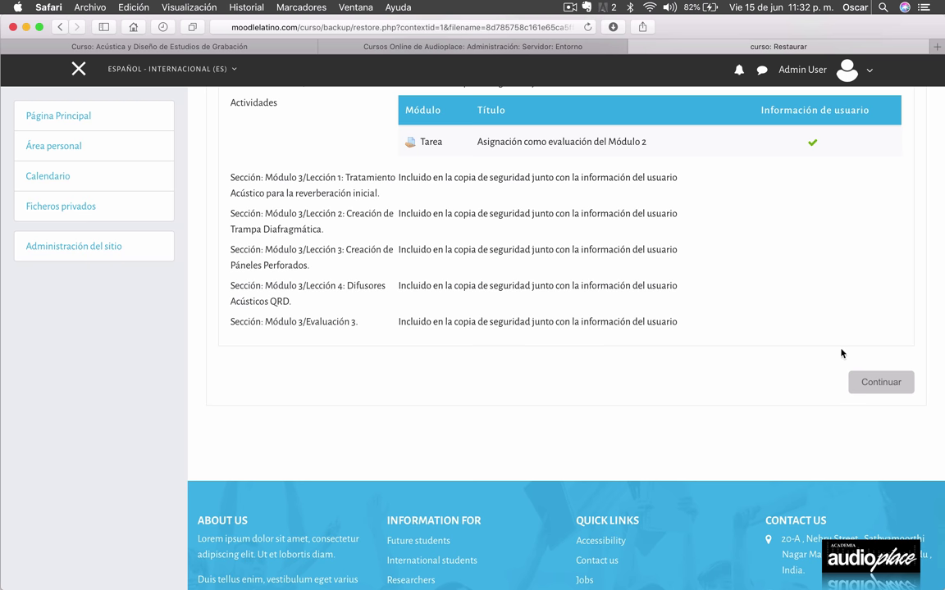
{"action": "left_click", "coordinate": [876, 383]}
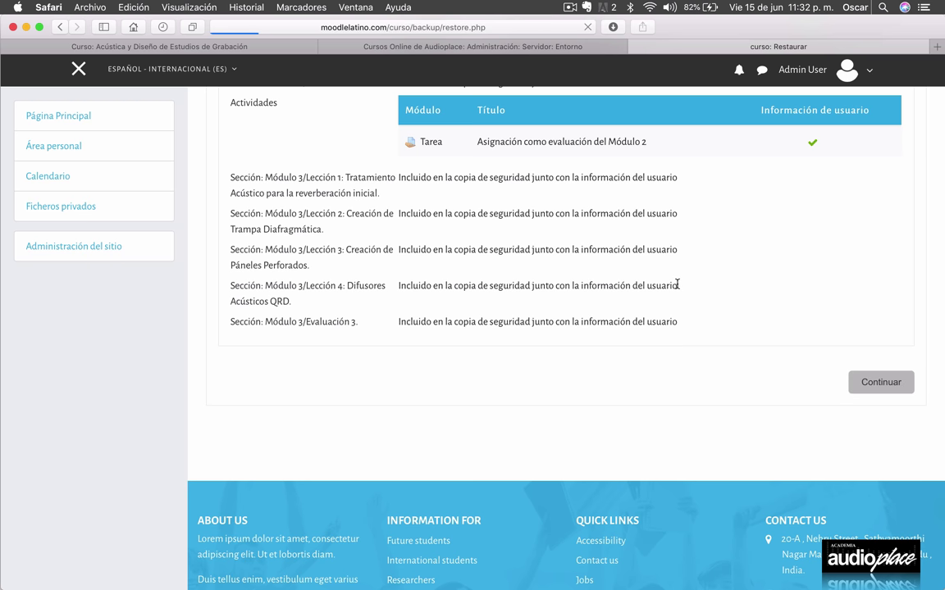
Choose to restore the backup as a new course in the Miscellaneous category and continue to the Ajustes stage
{"action": "scroll", "coordinate": [765, 298], "scroll_direction": "down", "scroll_amount": 1}
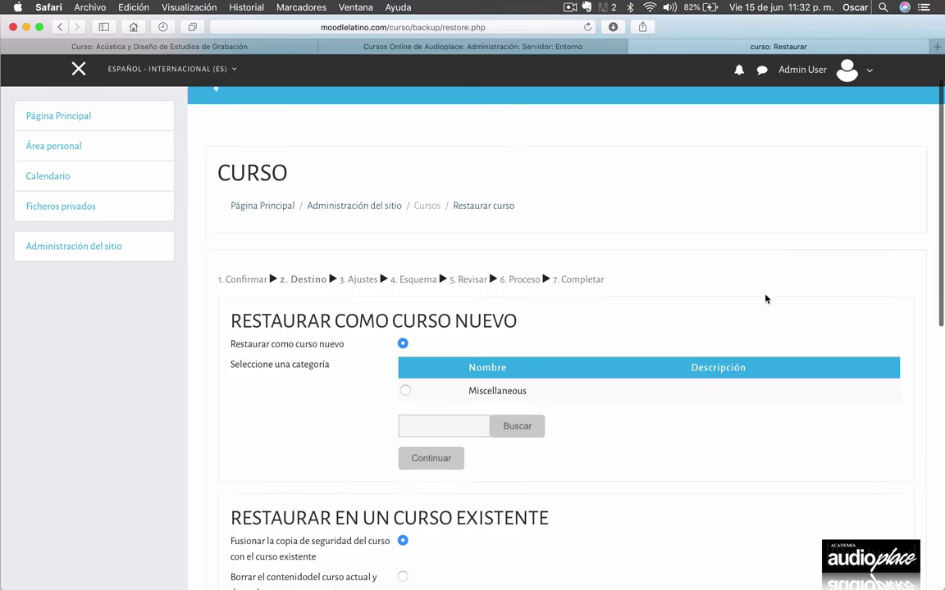
{"action": "scroll", "coordinate": [765, 298], "scroll_direction": "down", "scroll_amount": 2}
{"action": "scroll", "coordinate": [765, 298], "scroll_direction": "down", "scroll_amount": 1}
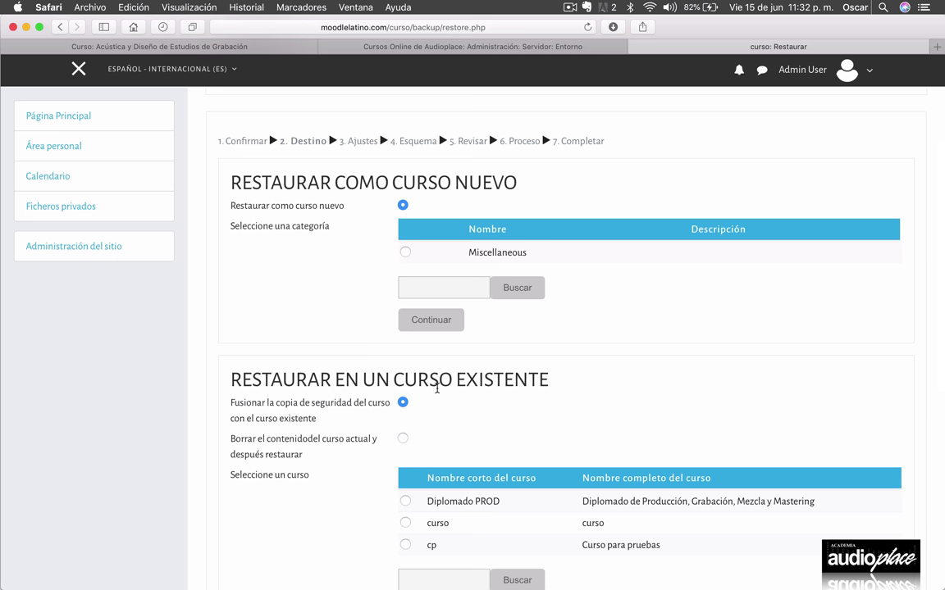
{"action": "scroll", "coordinate": [655, 413], "scroll_direction": "down", "scroll_amount": 1}
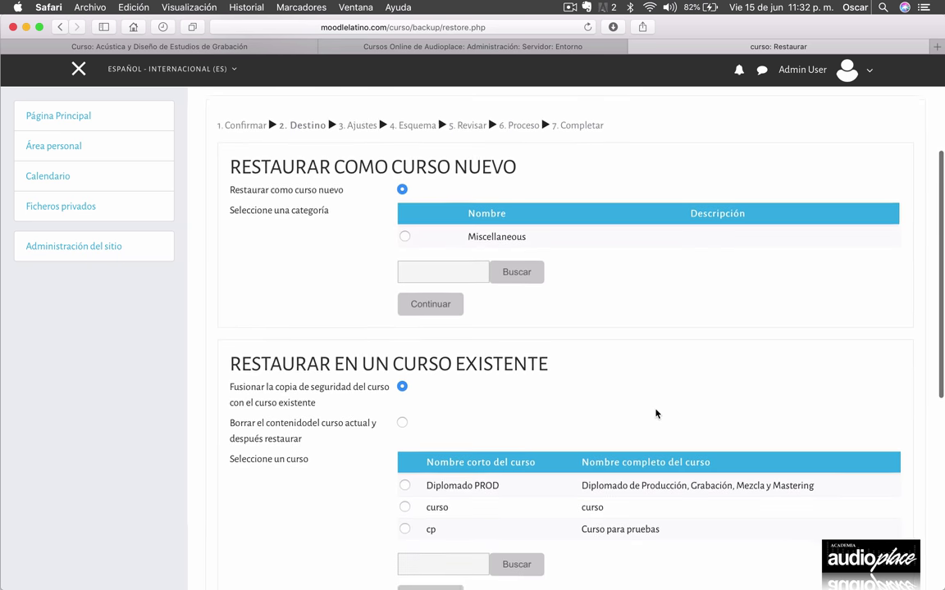
{"action": "scroll", "coordinate": [655, 413], "scroll_direction": "up", "scroll_amount": 2}
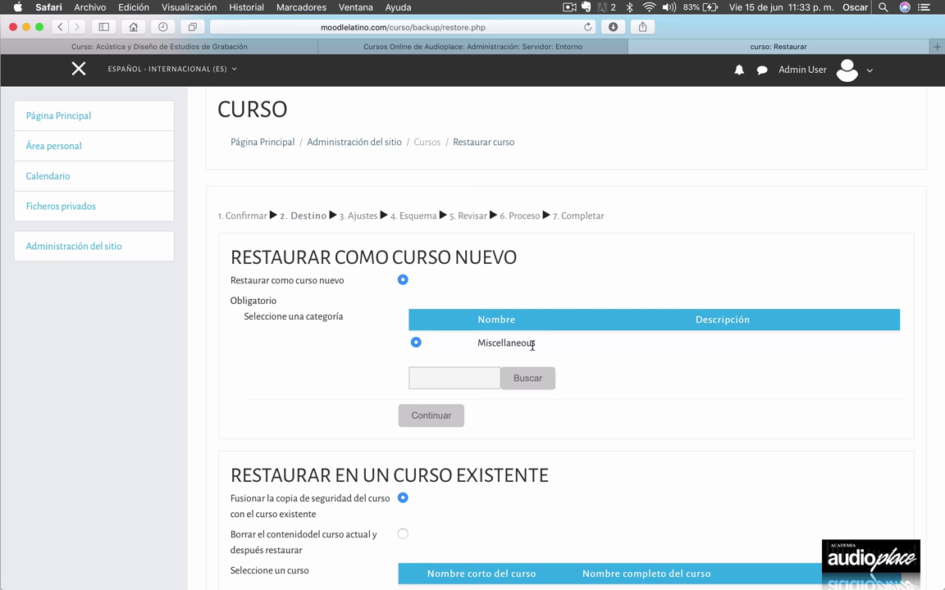
{"action": "left_click", "coordinate": [436, 416]}
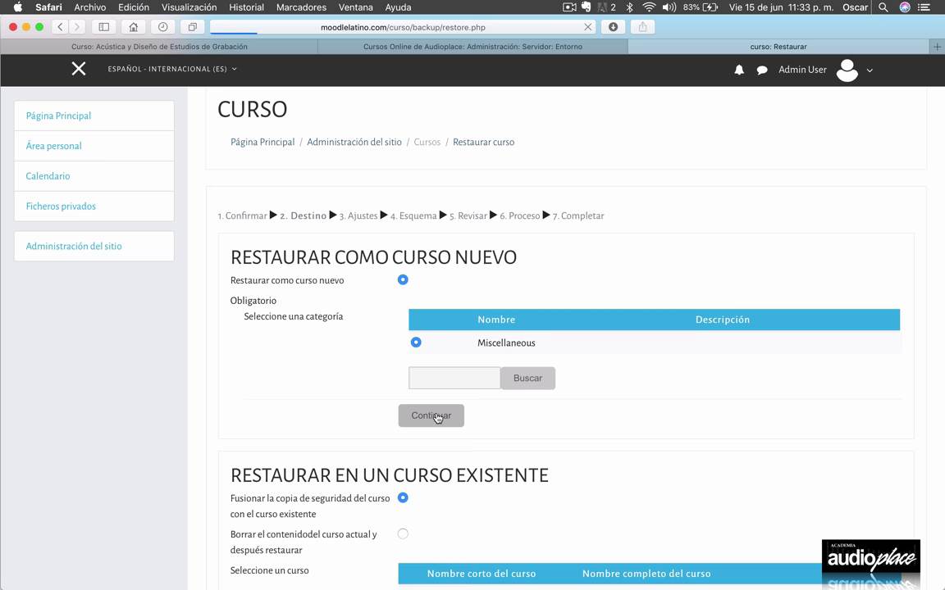
Review the restore settings, keep the preselected options and proceed to the Esquema stage
{"action": "scroll", "coordinate": [613, 420], "scroll_direction": "down", "scroll_amount": 3}
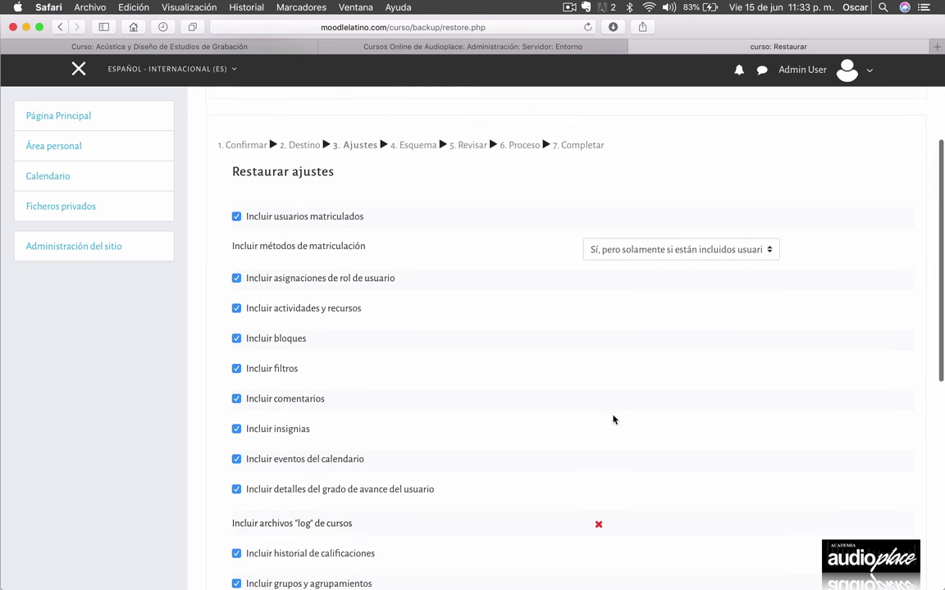
{"action": "scroll", "coordinate": [613, 420], "scroll_direction": "down", "scroll_amount": 2}
{"action": "scroll", "coordinate": [613, 420], "scroll_direction": "up", "scroll_amount": 1}
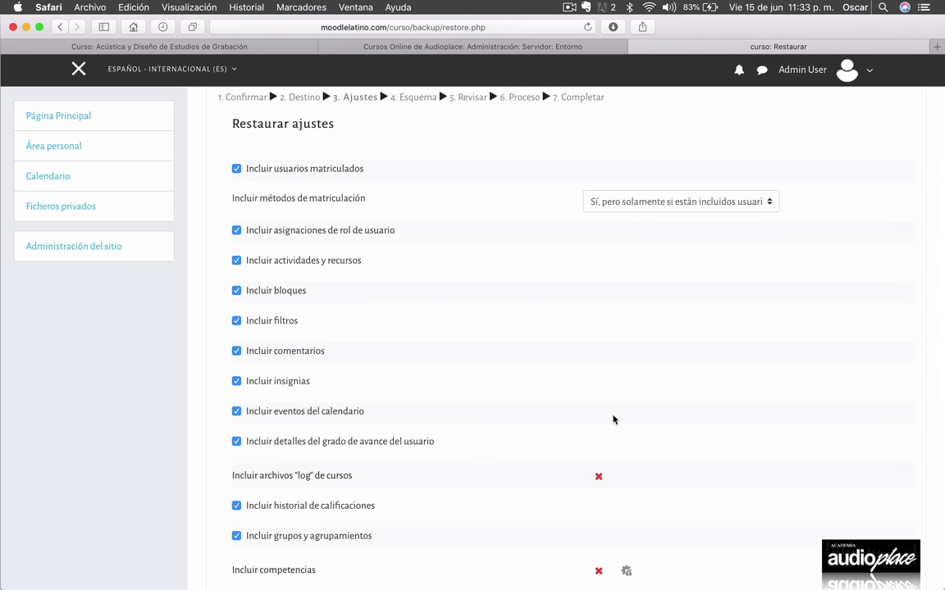
{"action": "scroll", "coordinate": [613, 419], "scroll_direction": "down", "scroll_amount": 3}
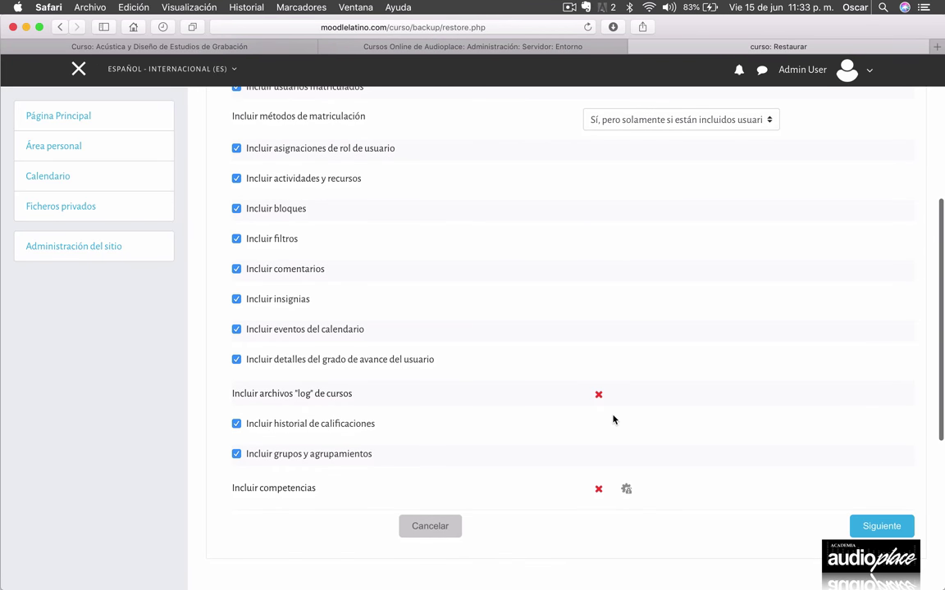
{"action": "scroll", "coordinate": [613, 419], "scroll_direction": "up", "scroll_amount": 2}
{"action": "scroll", "coordinate": [613, 420], "scroll_direction": "down", "scroll_amount": 2}
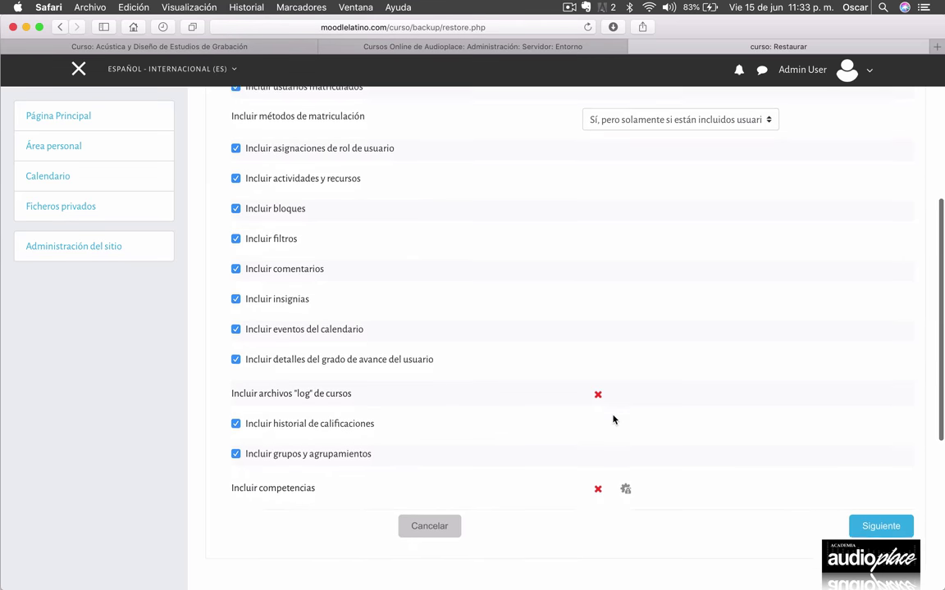
{"action": "scroll", "coordinate": [613, 420], "scroll_direction": "down", "scroll_amount": 2}
{"action": "scroll", "coordinate": [790, 506], "scroll_direction": "up", "scroll_amount": 2}
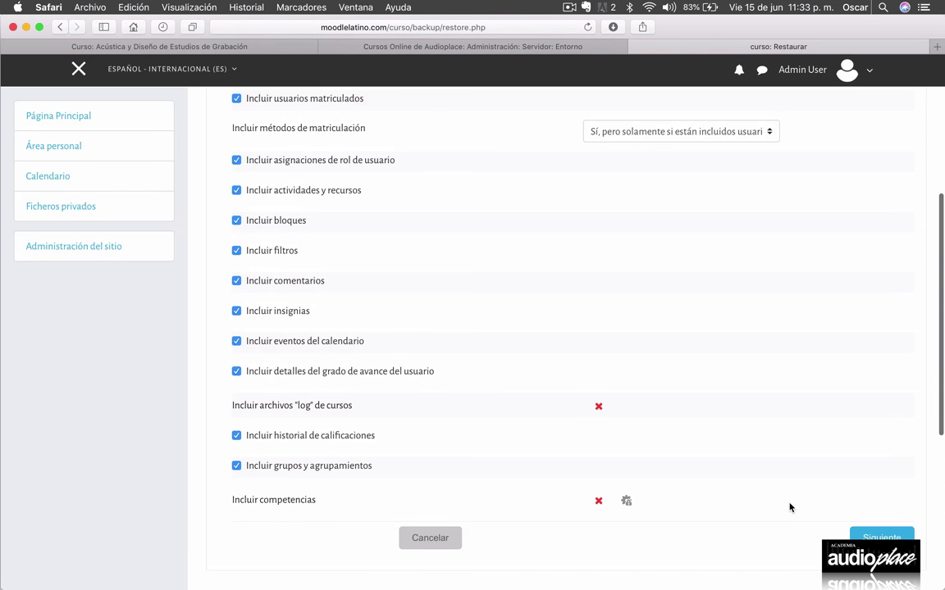
{"action": "left_click", "coordinate": [871, 534]}
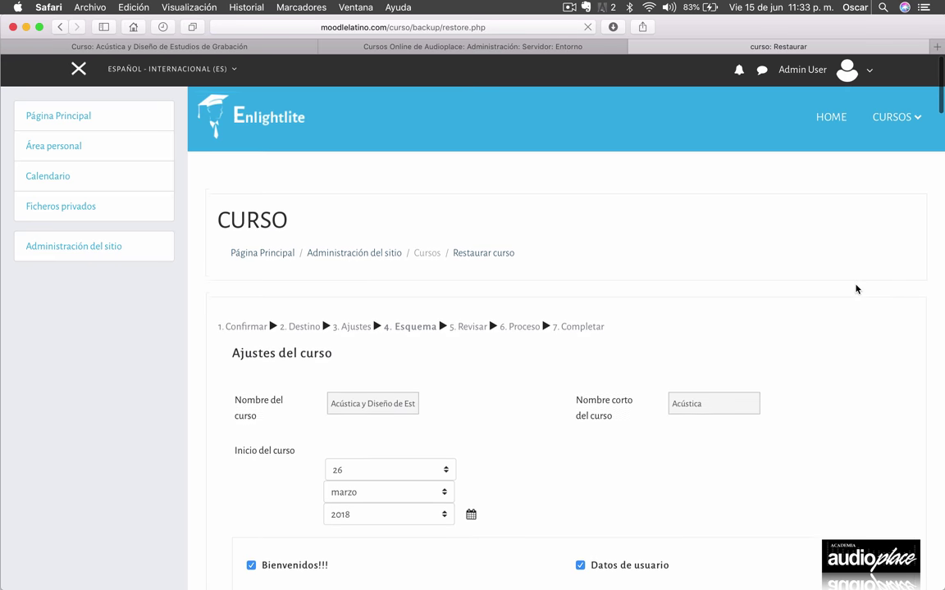
Review the course name, start date and sections in the Esquema stage, keep everything selected and proceed to the Revisar stage
{"action": "scroll", "coordinate": [855, 289], "scroll_direction": "down", "scroll_amount": 1}
{"action": "scroll", "coordinate": [855, 288], "scroll_direction": "down", "scroll_amount": 3}
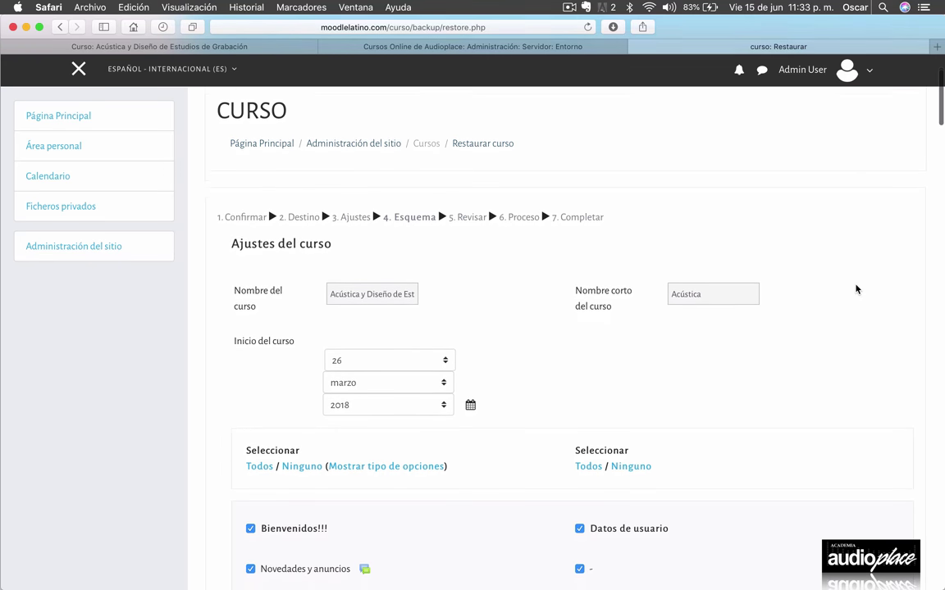
{"action": "scroll", "coordinate": [855, 289], "scroll_direction": "down", "scroll_amount": 2}
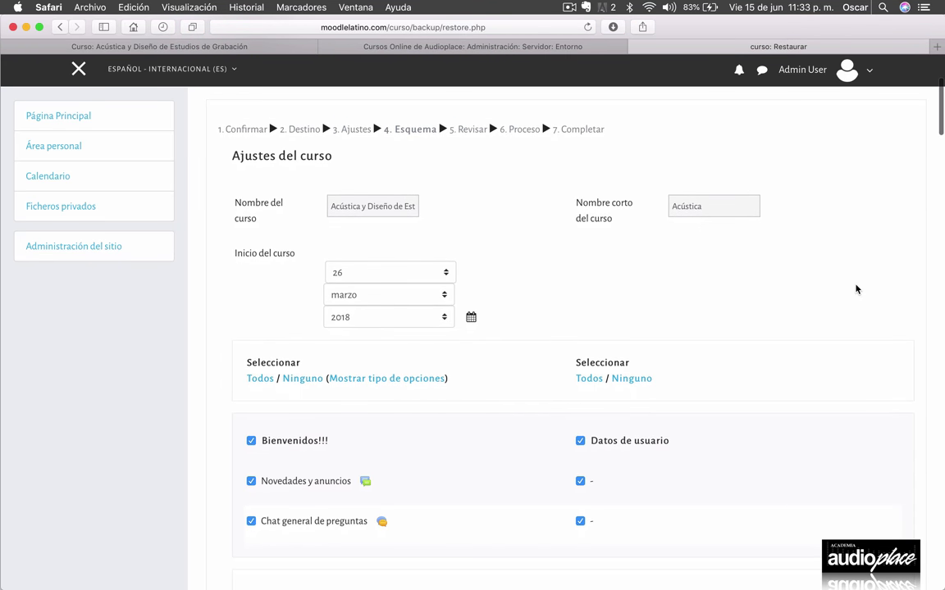
{"action": "scroll", "coordinate": [856, 289], "scroll_direction": "down", "scroll_amount": 10}
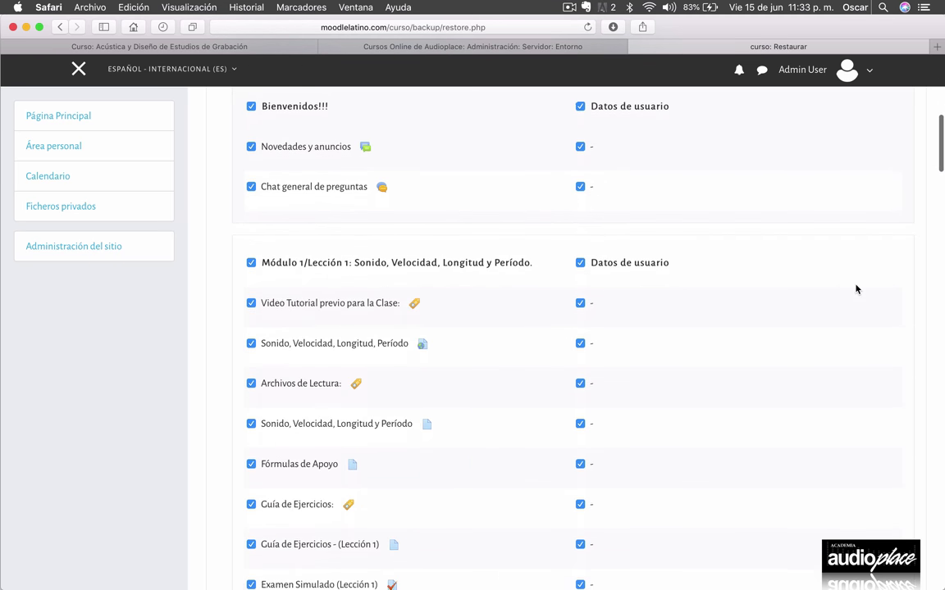
{"action": "scroll", "coordinate": [855, 289], "scroll_direction": "down", "scroll_amount": 12}
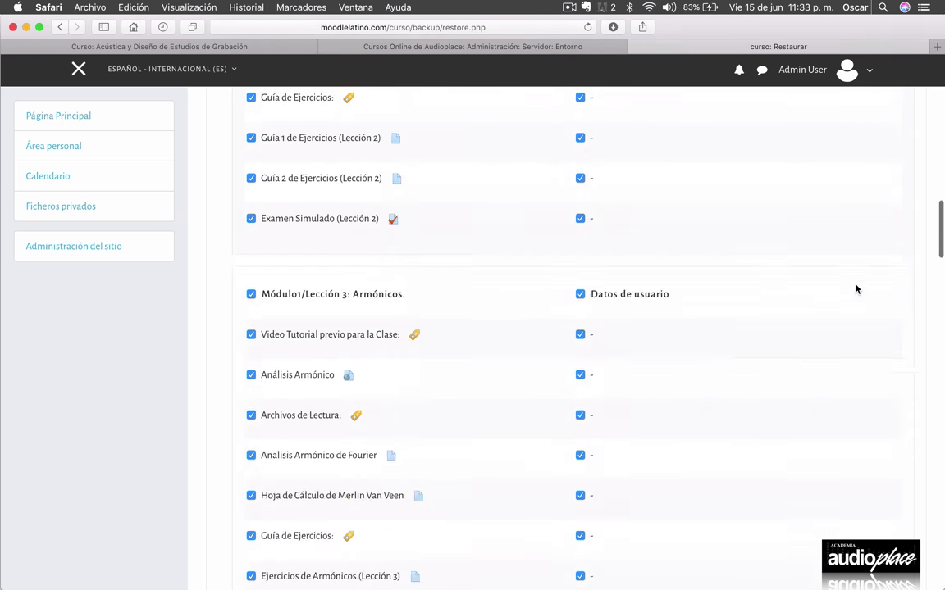
{"action": "scroll", "coordinate": [856, 289], "scroll_direction": "down", "scroll_amount": 15}
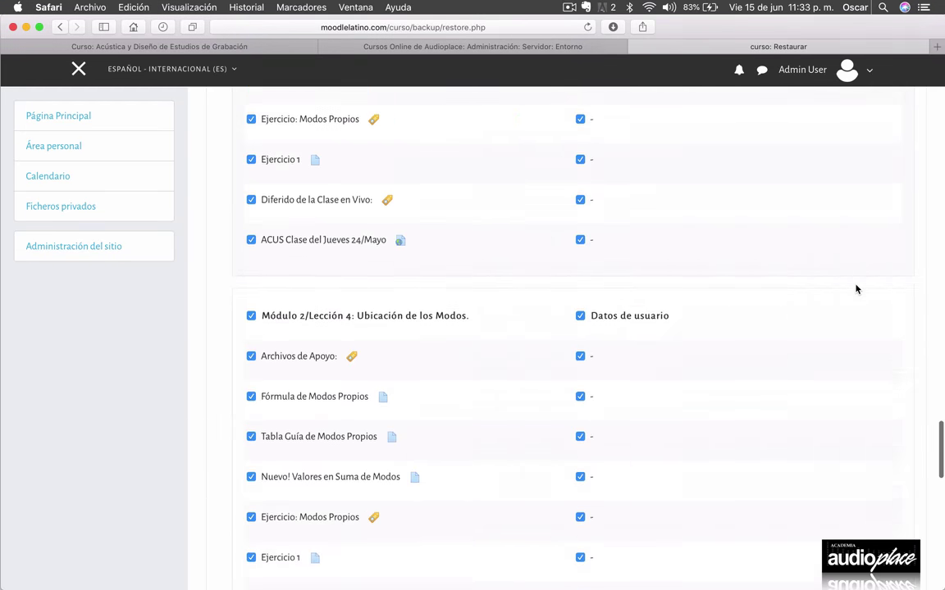
{"action": "scroll", "coordinate": [760, 247], "scroll_direction": "up", "scroll_amount": 2}
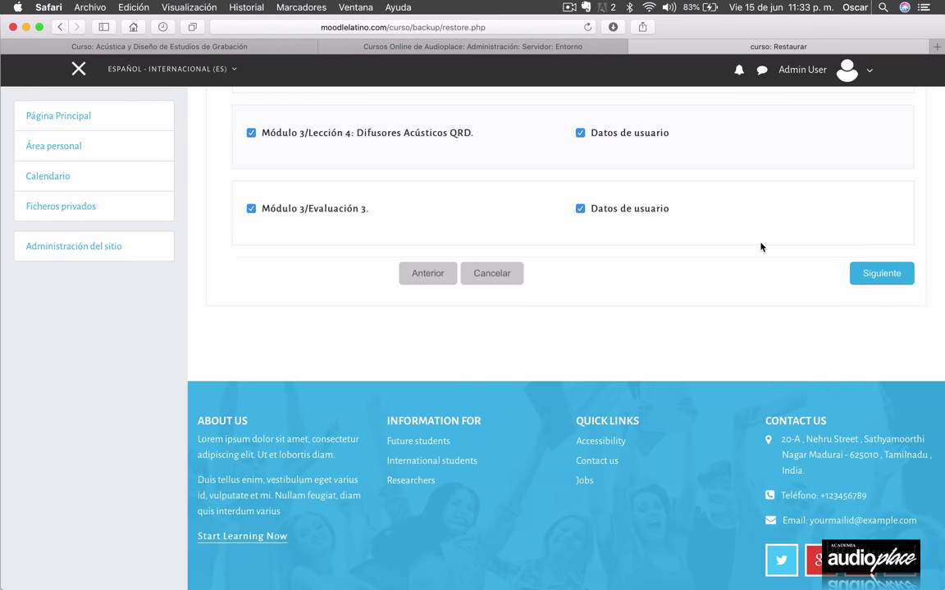
{"action": "left_click", "coordinate": [881, 273]}
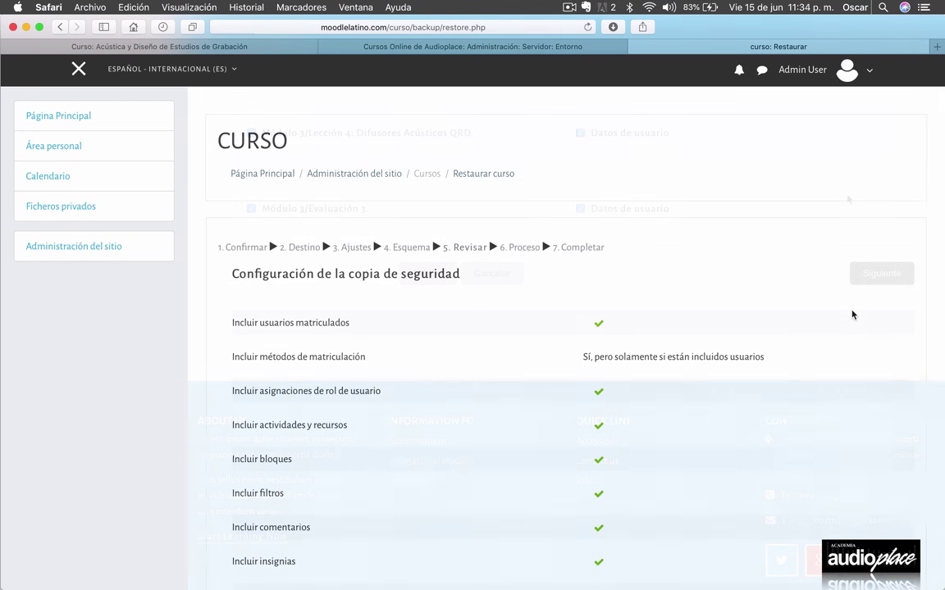
Check the restore summary in the Revisar stage, then run the restoration and continue to the restored course
{"action": "scroll", "coordinate": [851, 314], "scroll_direction": "down", "scroll_amount": 10}
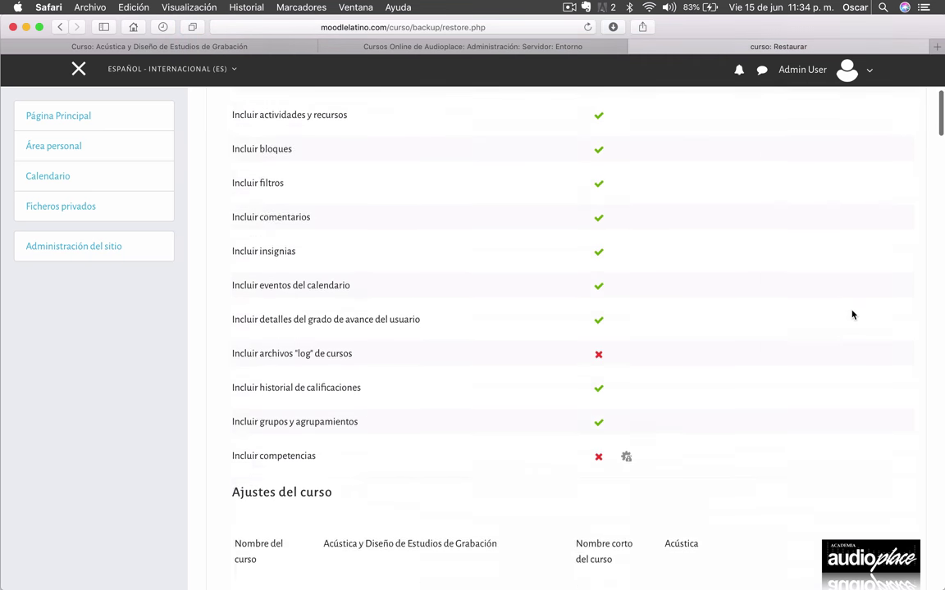
{"action": "scroll", "coordinate": [851, 314], "scroll_direction": "down", "scroll_amount": 15}
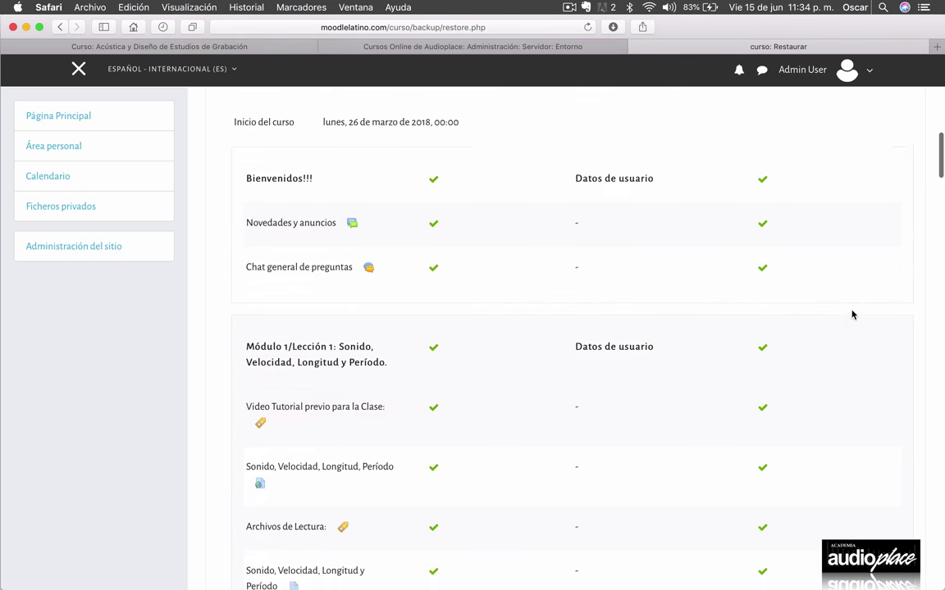
{"action": "scroll", "coordinate": [851, 314], "scroll_direction": "down", "scroll_amount": 15}
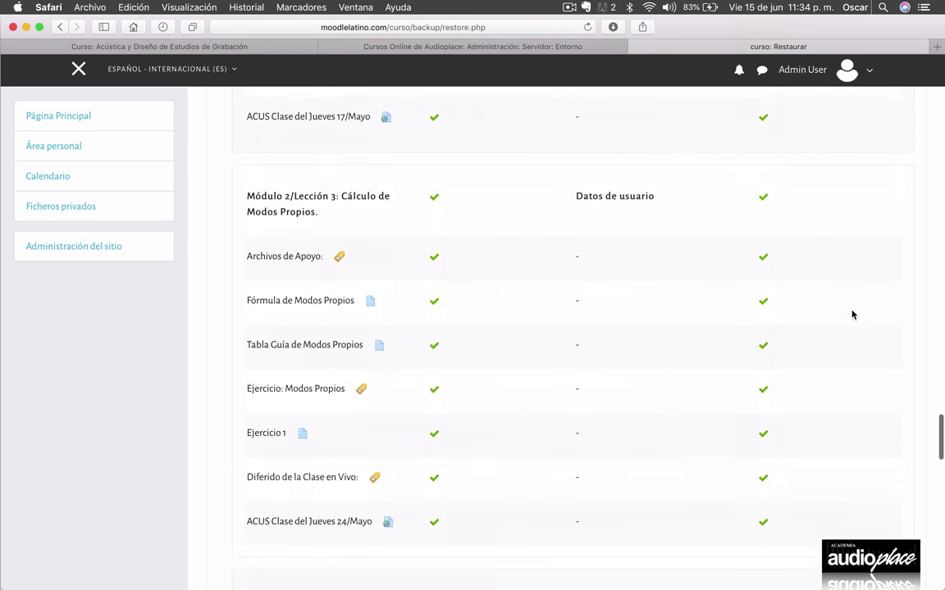
{"action": "scroll", "coordinate": [851, 314], "scroll_direction": "down", "scroll_amount": 15}
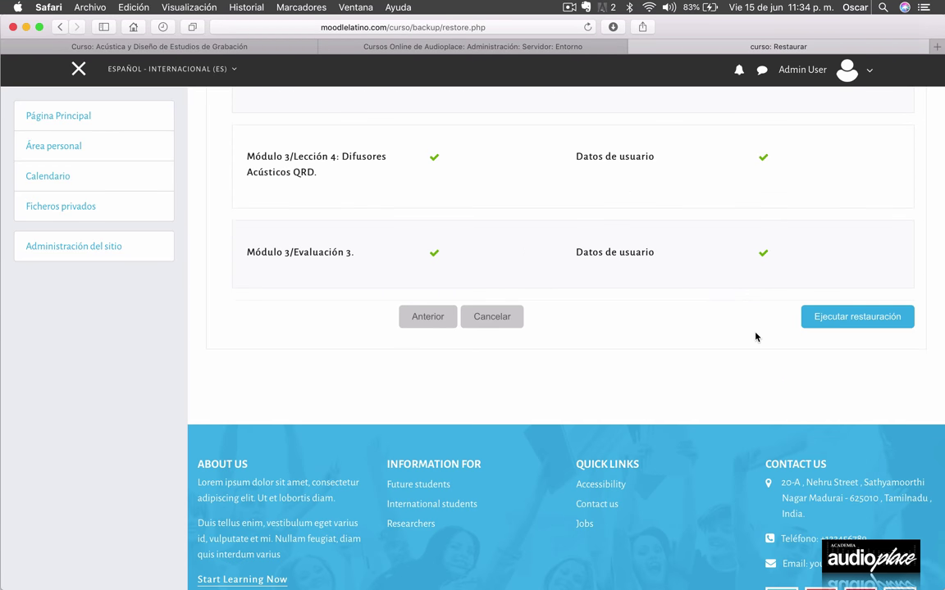
{"action": "left_click", "coordinate": [877, 318]}
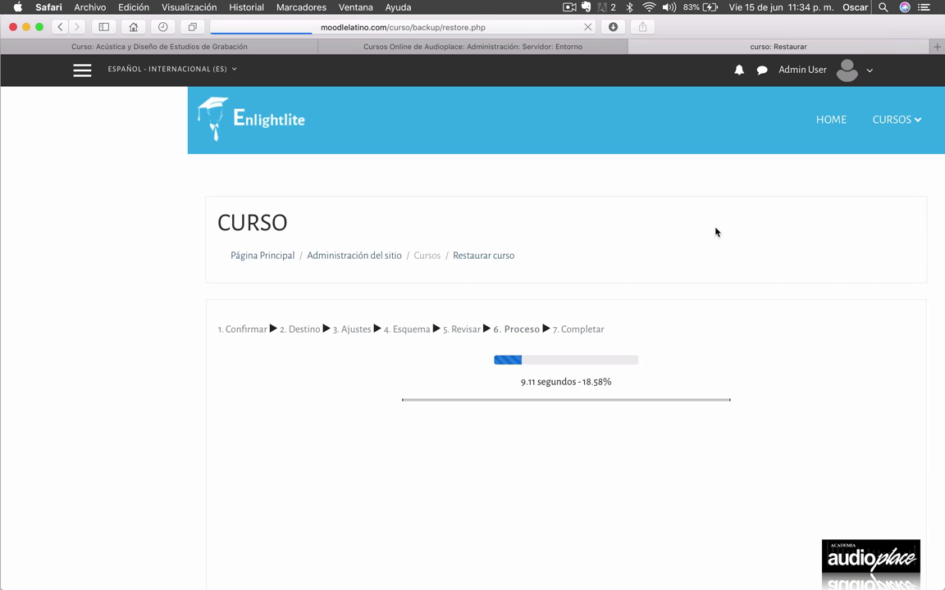
{"action": "scroll", "coordinate": [715, 233], "scroll_direction": "down", "scroll_amount": 2}
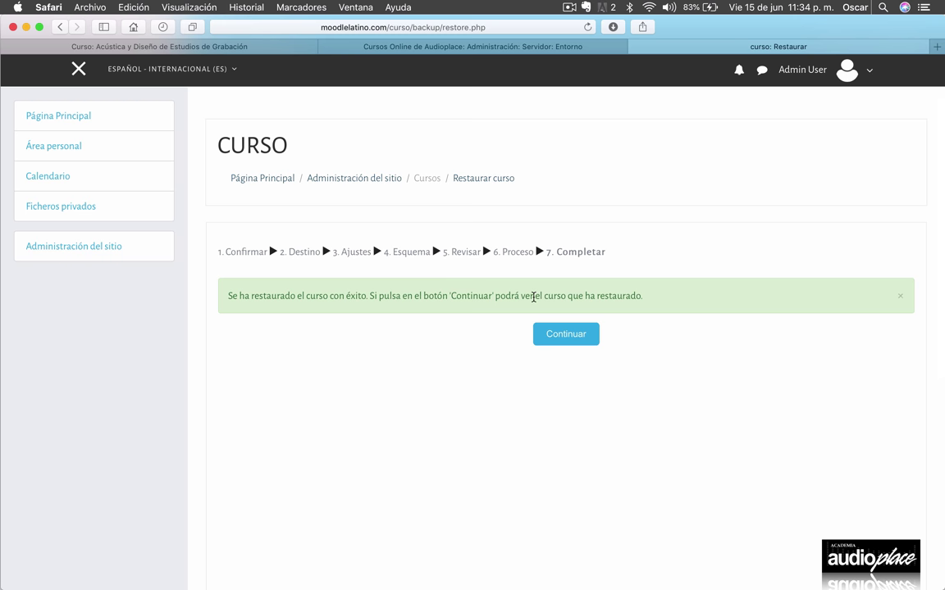
{"action": "left_click", "coordinate": [572, 337]}
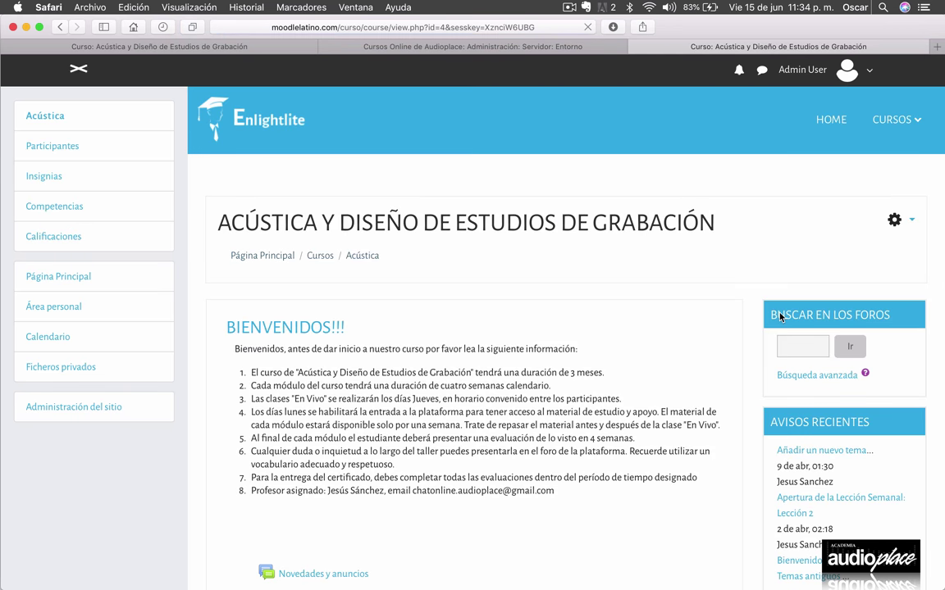
Look through the restored course's welcome section and module lessons, glancing at the original Audioplace site for comparison
{"action": "scroll", "coordinate": [560, 366], "scroll_direction": "down", "scroll_amount": 3}
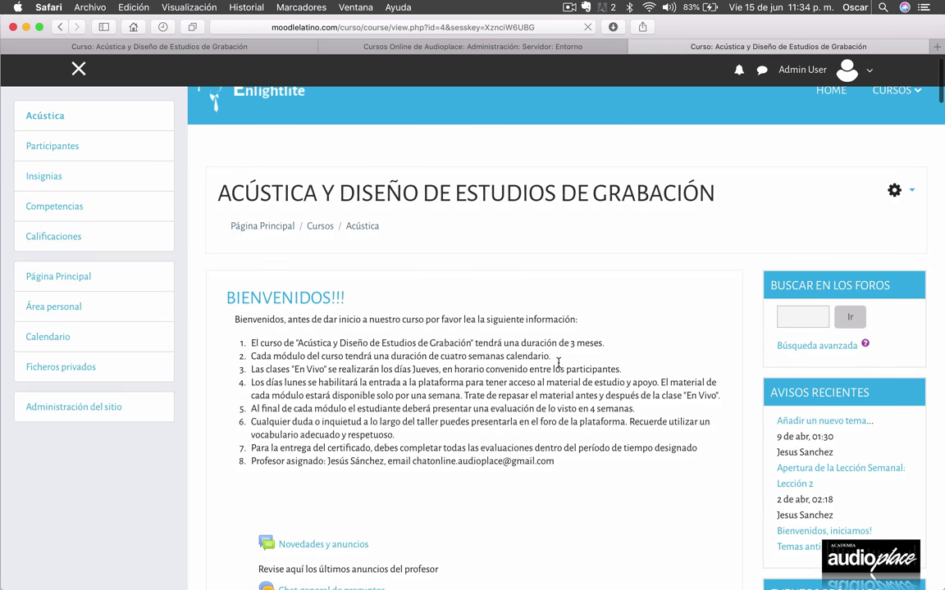
{"action": "scroll", "coordinate": [559, 363], "scroll_direction": "down", "scroll_amount": 2}
{"action": "scroll", "coordinate": [559, 363], "scroll_direction": "up", "scroll_amount": 1}
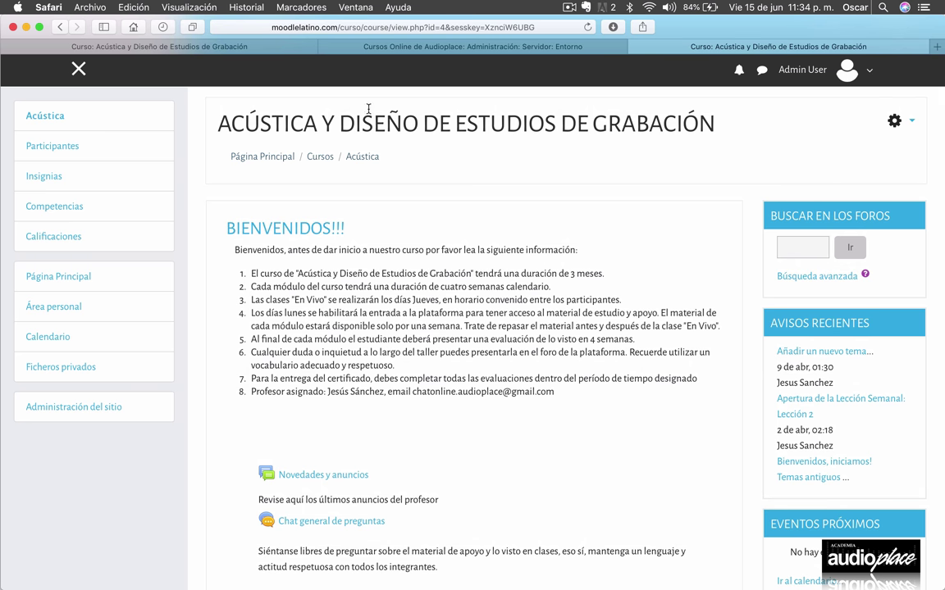
{"action": "left_click", "coordinate": [210, 51]}
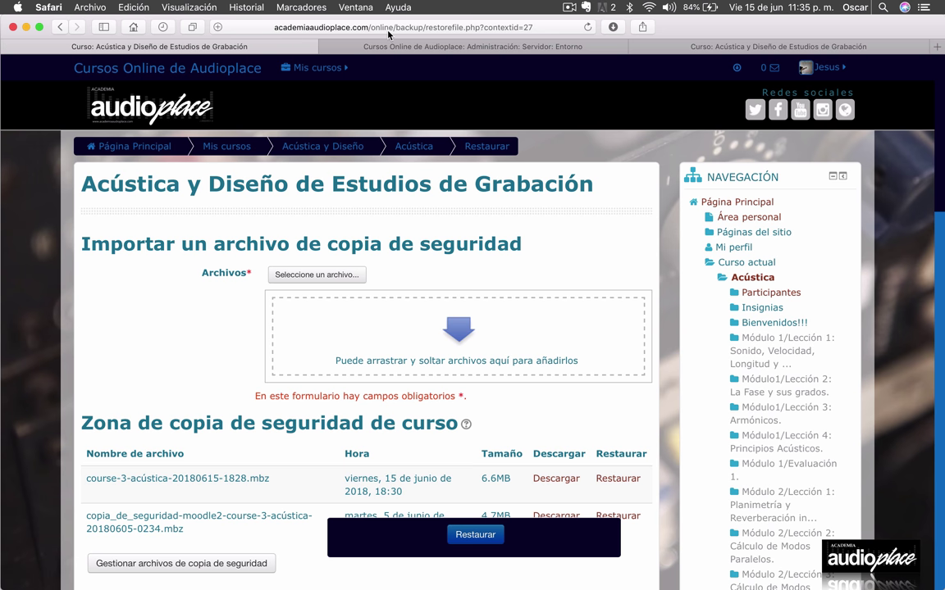
{"action": "left_click", "coordinate": [639, 45]}
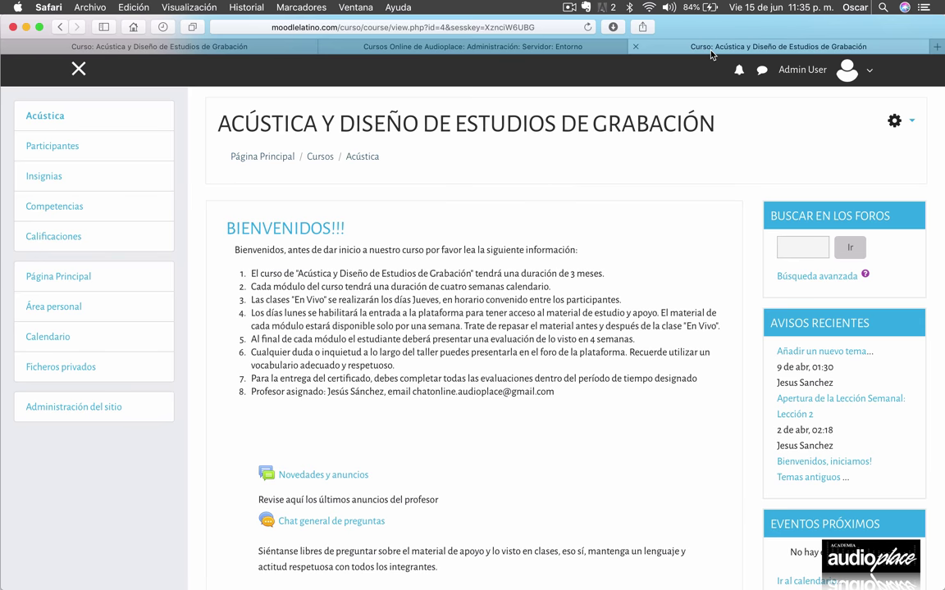
{"action": "scroll", "coordinate": [552, 304], "scroll_direction": "down", "scroll_amount": 2}
{"action": "scroll", "coordinate": [552, 304], "scroll_direction": "down", "scroll_amount": 1}
{"action": "scroll", "coordinate": [552, 302], "scroll_direction": "up", "scroll_amount": 5}
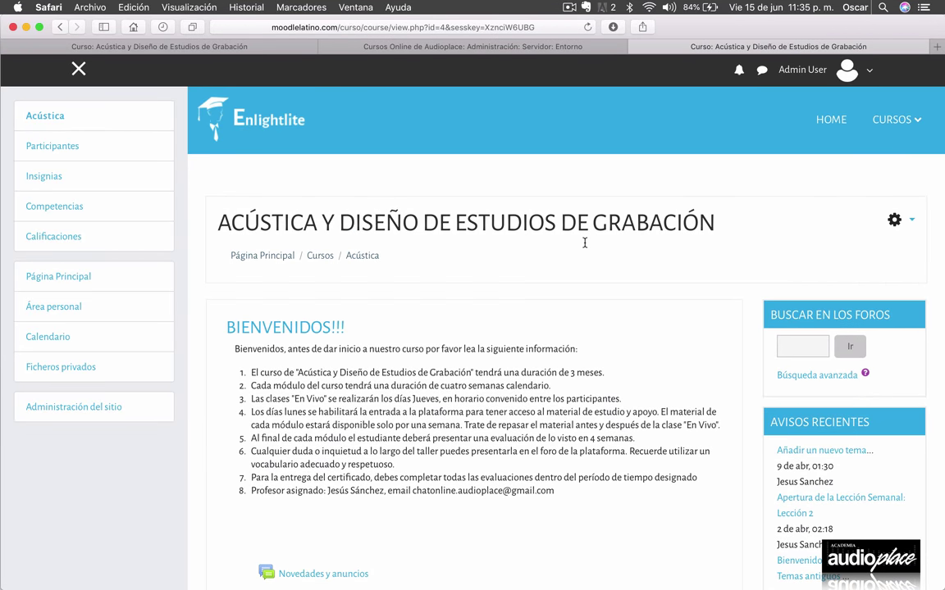
{"action": "scroll", "coordinate": [463, 407], "scroll_direction": "down", "scroll_amount": 15}
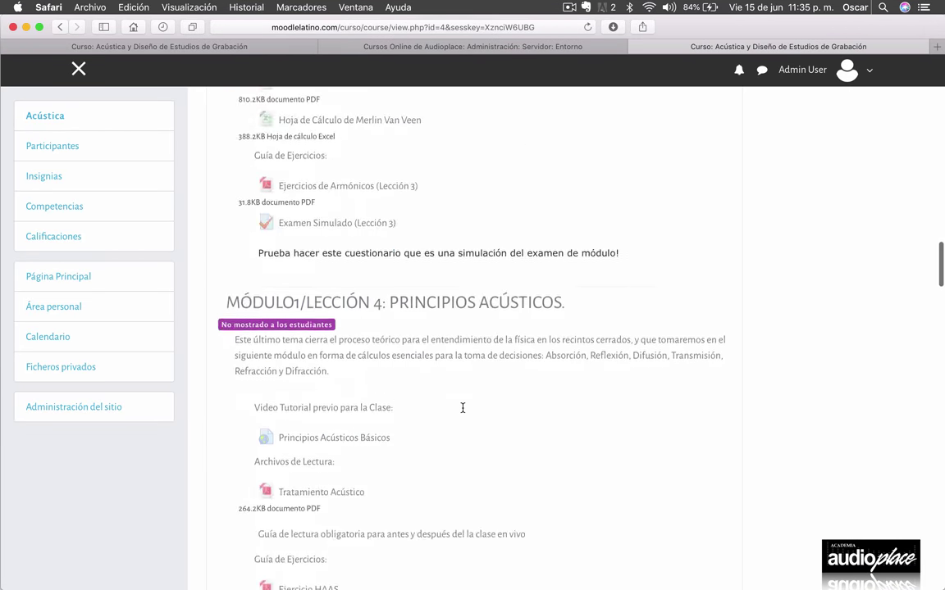
{"action": "scroll", "coordinate": [463, 407], "scroll_direction": "up", "scroll_amount": 20}
Go to the moodlelatino.com front page and find the restored Acústica course under Cursos disponibles
{"action": "left_click", "coordinate": [246, 119]}
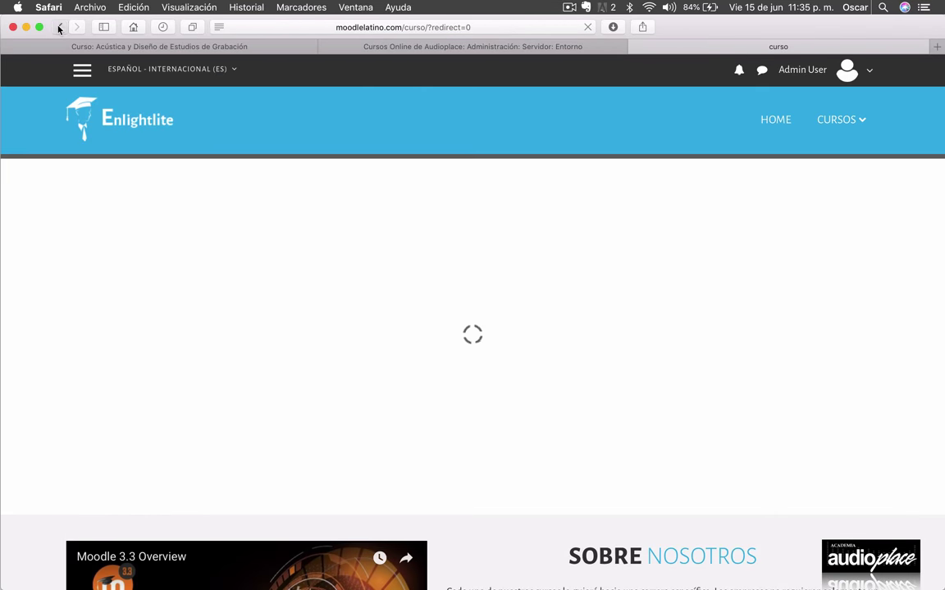
{"action": "key", "text": "super+bracketleft"}
{"action": "left_click", "coordinate": [248, 119]}
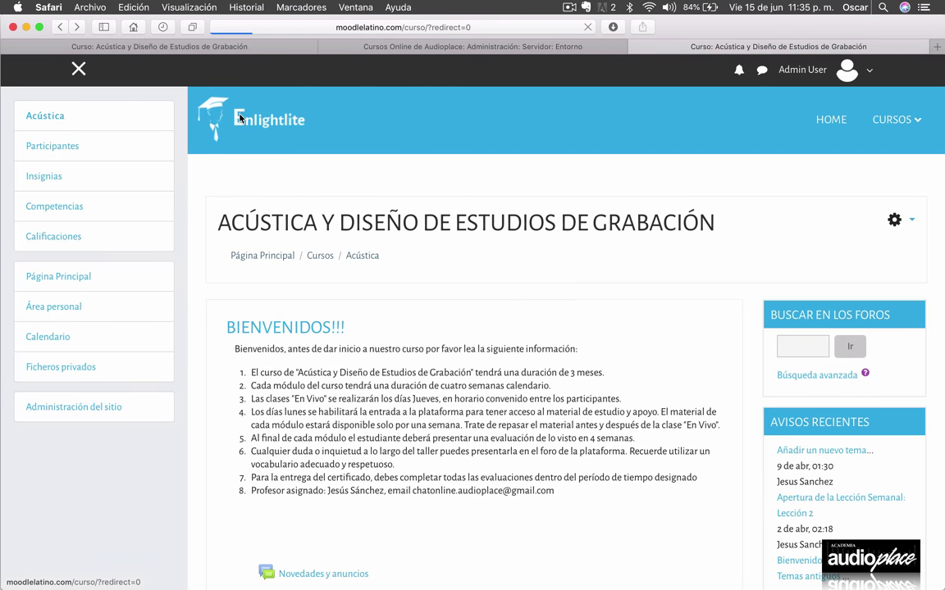
{"action": "scroll", "coordinate": [706, 340], "scroll_direction": "down", "scroll_amount": 5}
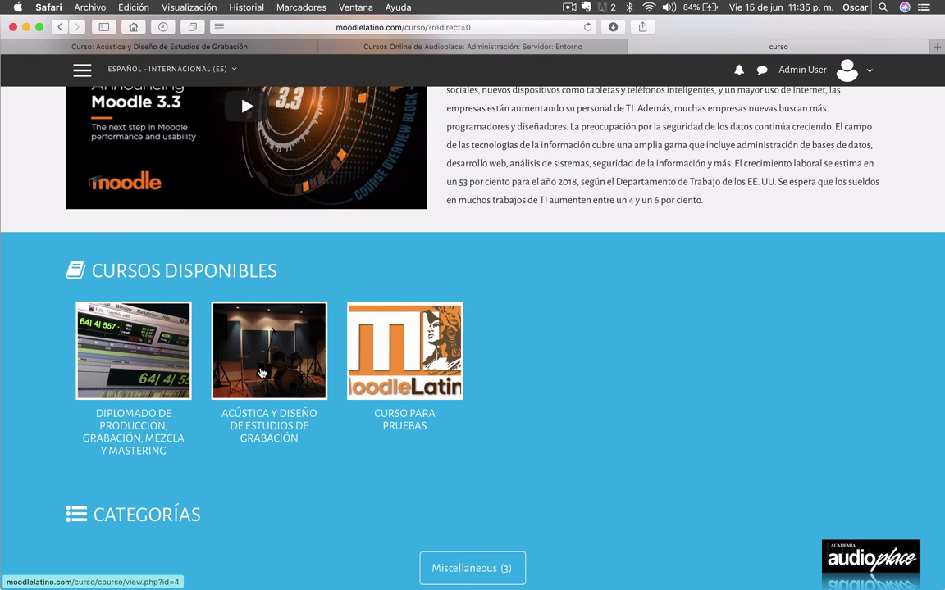
Open the original Acústica course page on the Audioplace site and examine its welcome section and first lesson
{"action": "left_click", "coordinate": [221, 50]}
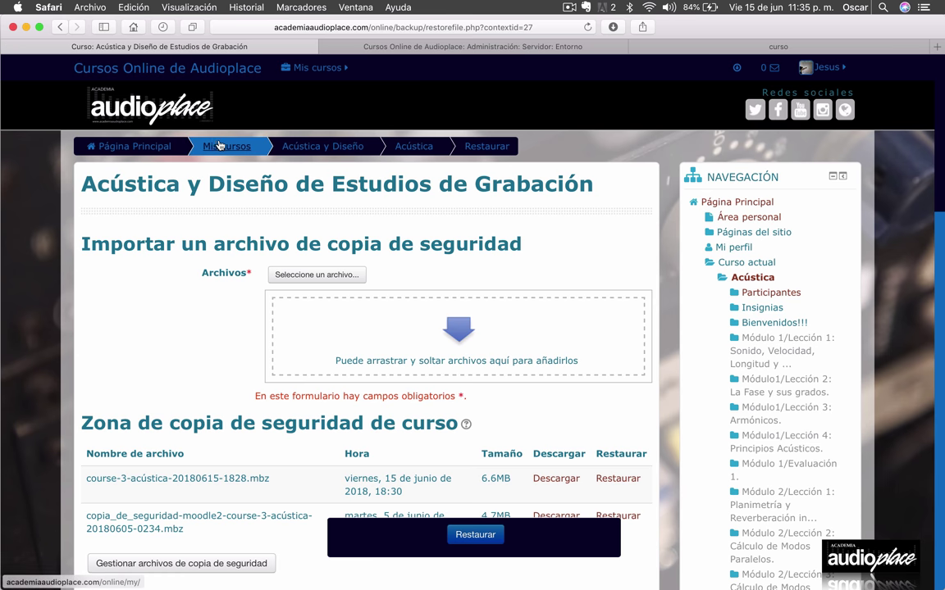
{"action": "left_click", "coordinate": [421, 146]}
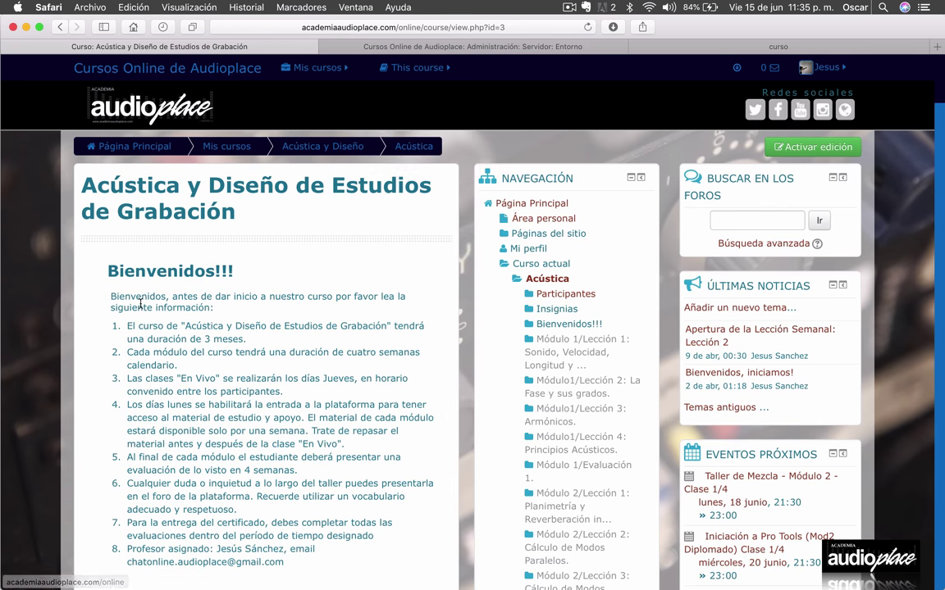
{"action": "scroll", "coordinate": [122, 439], "scroll_direction": "down", "scroll_amount": 10}
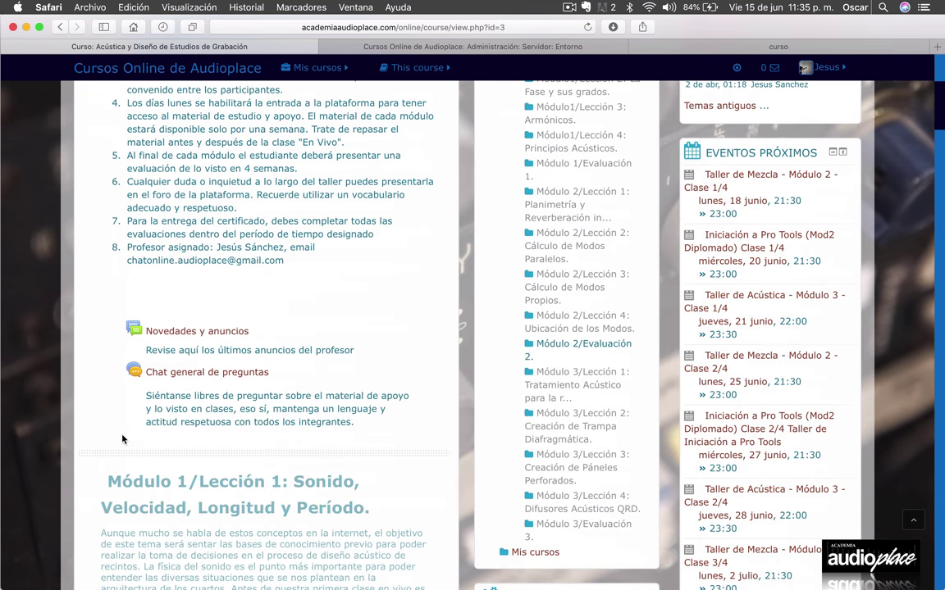
{"action": "scroll", "coordinate": [122, 439], "scroll_direction": "up", "scroll_amount": 10}
{"action": "scroll", "coordinate": [122, 439], "scroll_direction": "down", "scroll_amount": 2}
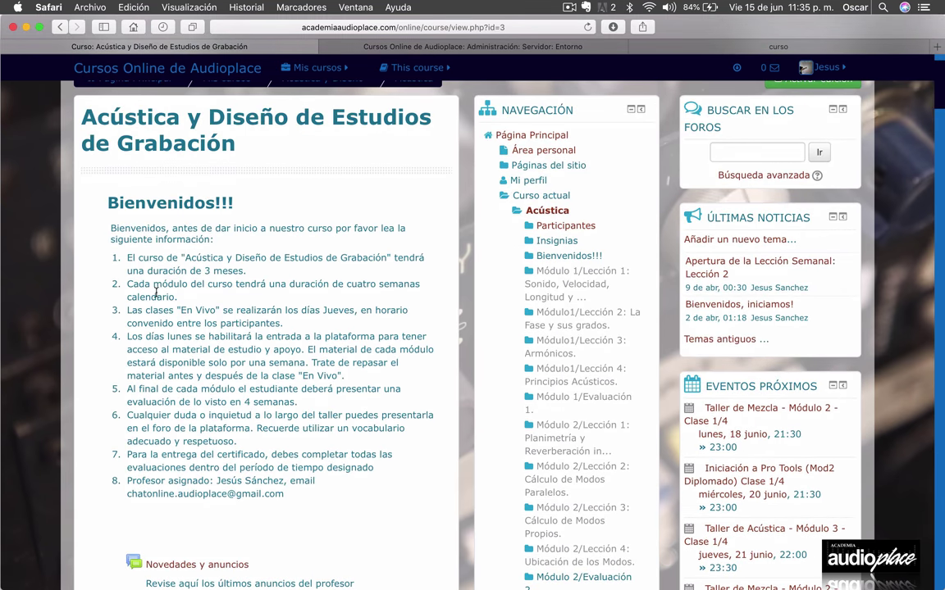
Open Acústica y Diseño de Estudios de Grabación from the moodlelatino.com front page and examine its welcome section and Módulo 1/Lección 1
{"action": "left_click", "coordinate": [677, 49]}
{"action": "scroll", "coordinate": [127, 435], "scroll_direction": "up", "scroll_amount": 2}
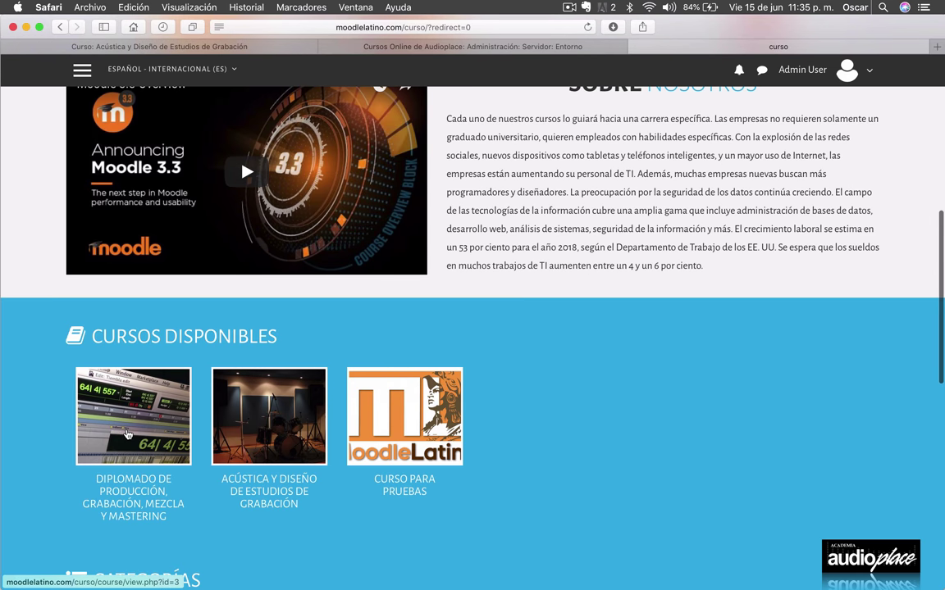
{"action": "left_click", "coordinate": [258, 394]}
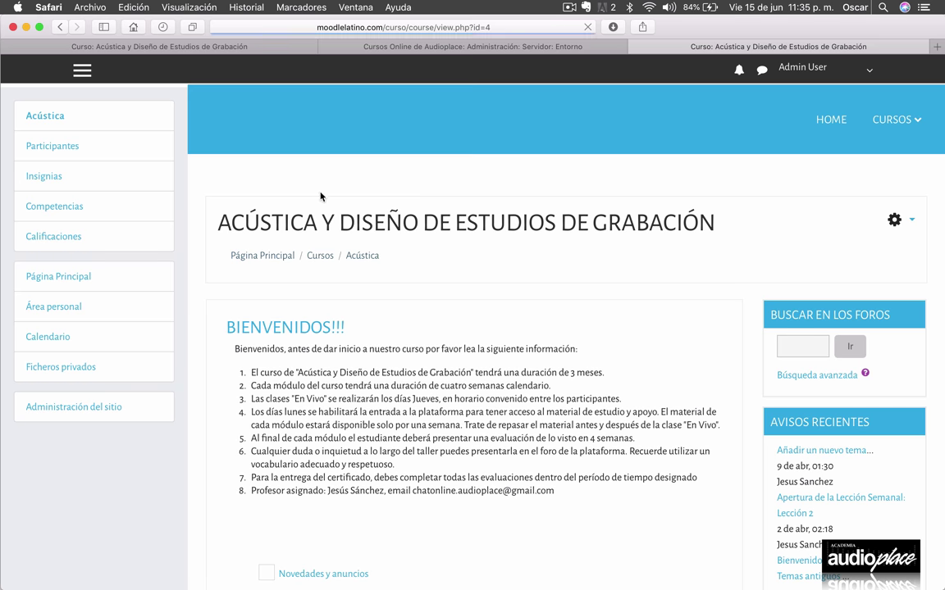
{"action": "scroll", "coordinate": [397, 402], "scroll_direction": "down", "scroll_amount": 5}
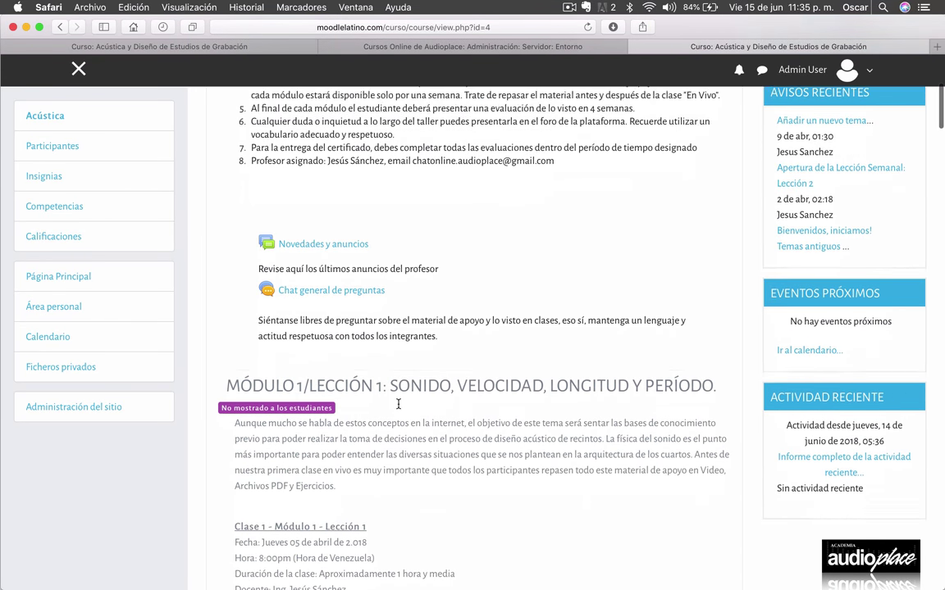
{"action": "scroll", "coordinate": [398, 404], "scroll_direction": "down", "scroll_amount": 2}
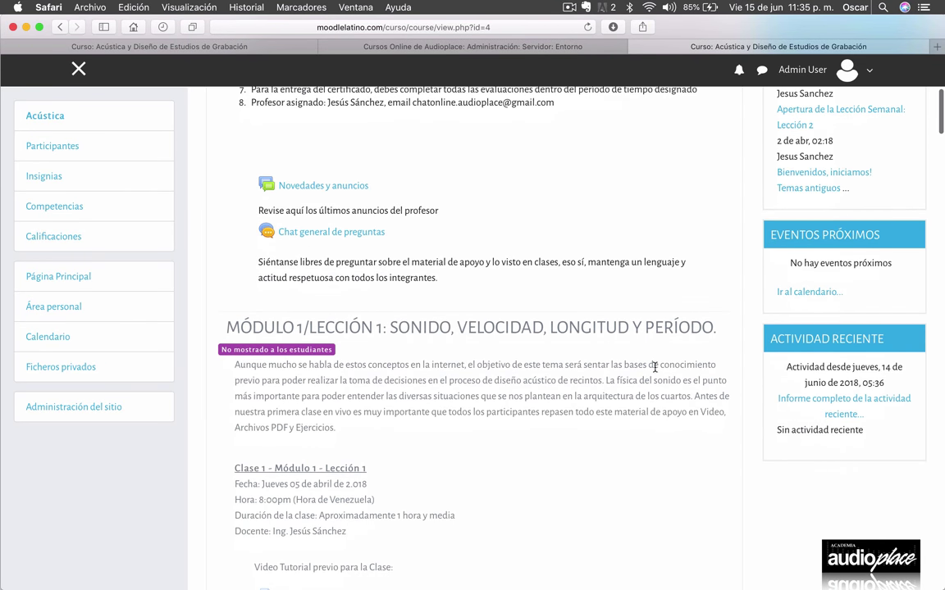
Compare Módulo 1/Lección 1 in the original Audioplace course with the restored course on moodlelatino.com
{"action": "left_click", "coordinate": [259, 52]}
{"action": "scroll", "coordinate": [340, 385], "scroll_direction": "down", "scroll_amount": 5}
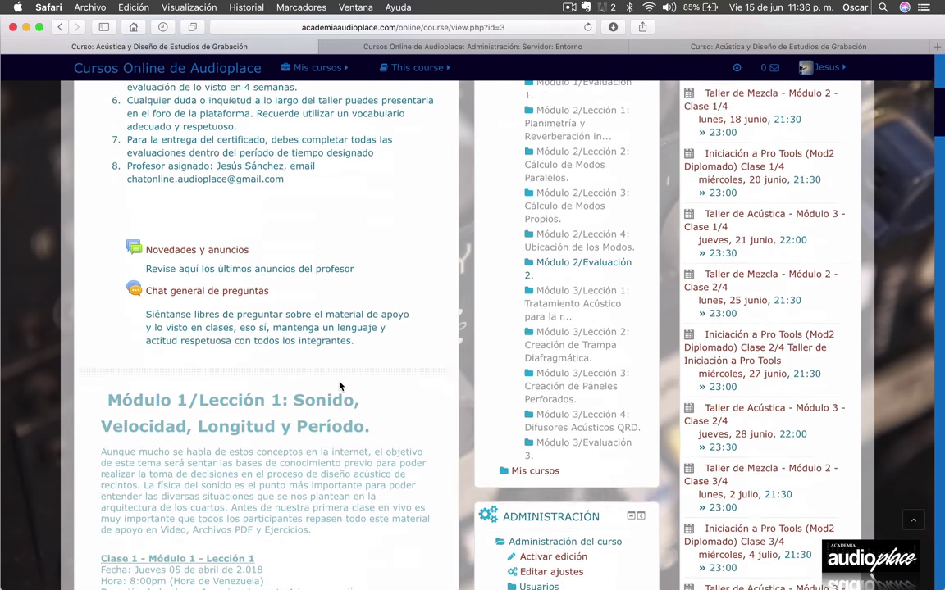
{"action": "scroll", "coordinate": [339, 386], "scroll_direction": "down", "scroll_amount": 2}
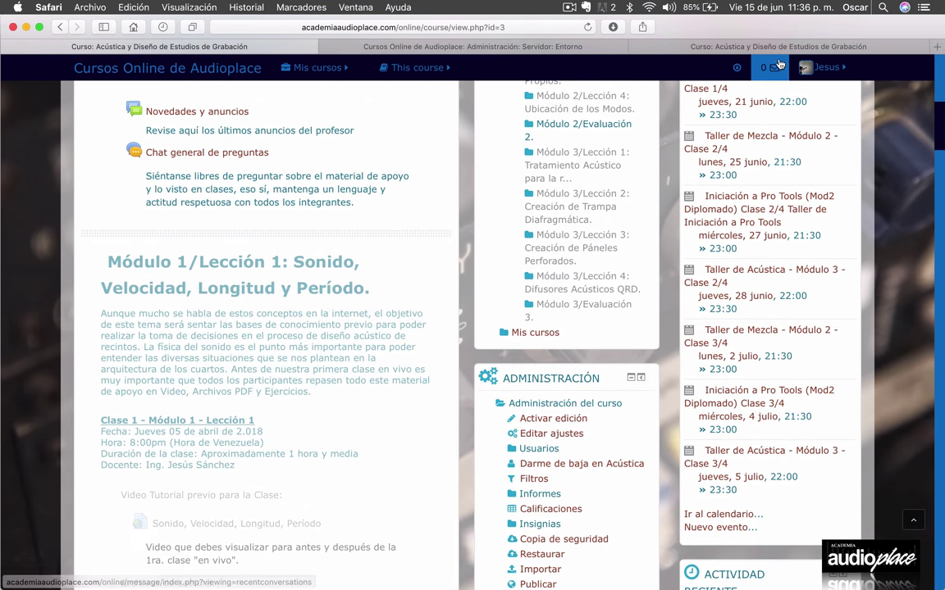
{"action": "left_click", "coordinate": [745, 47]}
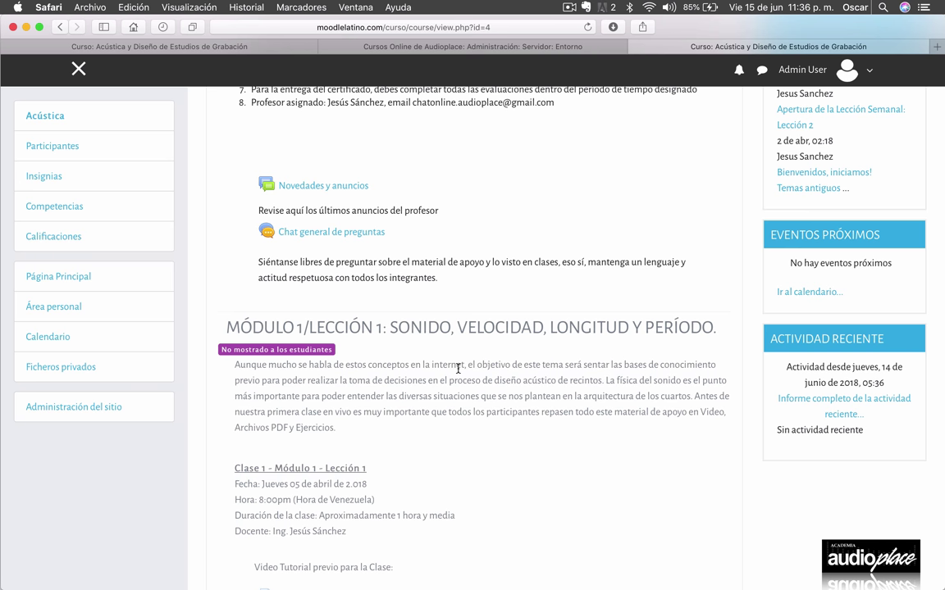
Open the restored course's Participantes page and examine the enrolled users and their roles
{"action": "scroll", "coordinate": [458, 369], "scroll_direction": "up", "scroll_amount": 10}
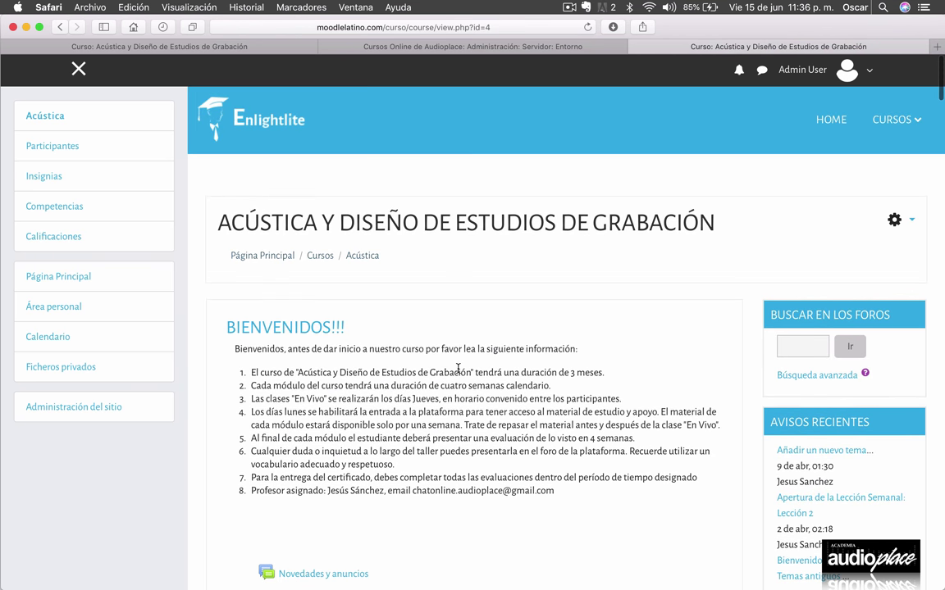
{"action": "left_click", "coordinate": [48, 146]}
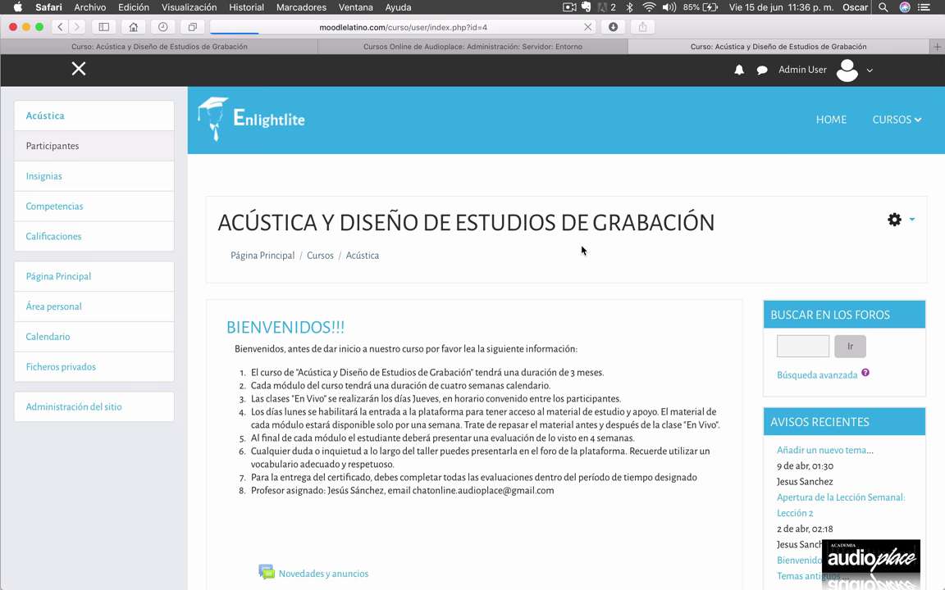
{"action": "scroll", "coordinate": [581, 250], "scroll_direction": "down", "scroll_amount": 4}
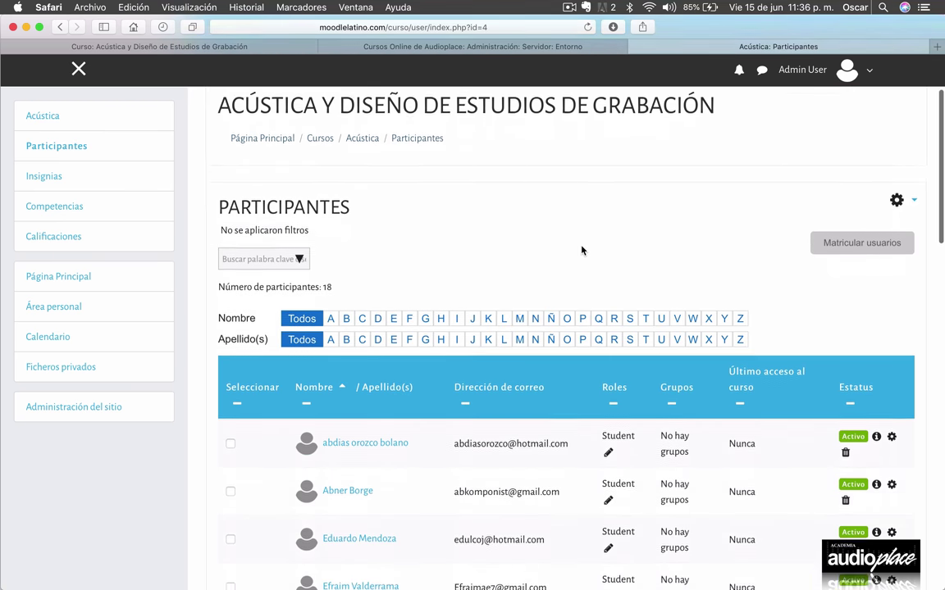
{"action": "scroll", "coordinate": [581, 250], "scroll_direction": "up", "scroll_amount": 4}
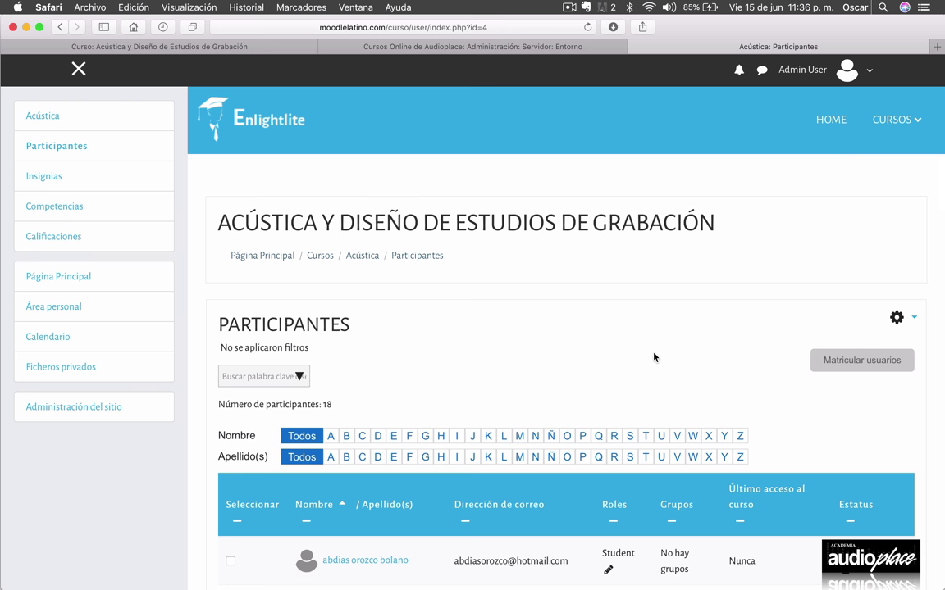
{"action": "scroll", "coordinate": [656, 359], "scroll_direction": "down", "scroll_amount": 1}
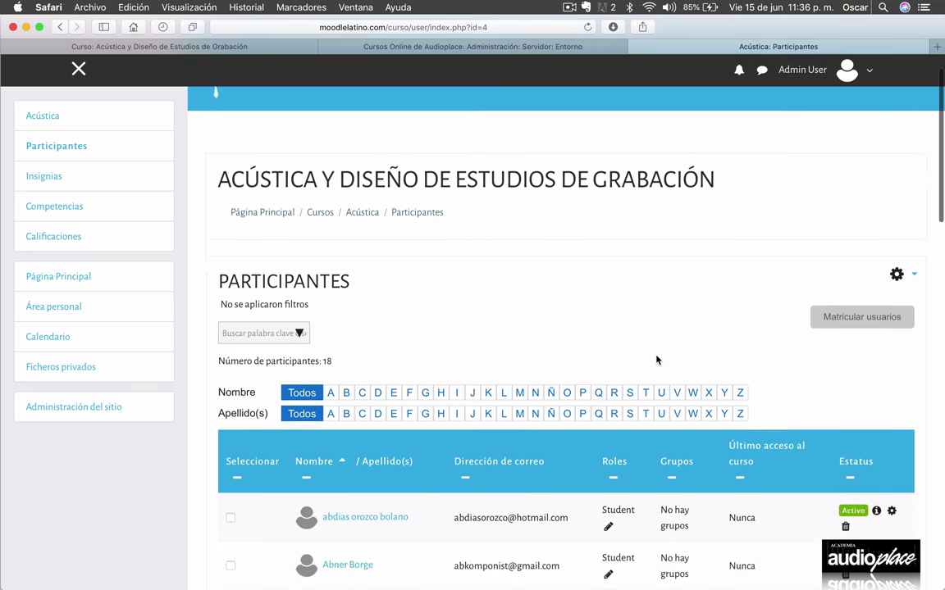
{"action": "scroll", "coordinate": [656, 359], "scroll_direction": "up", "scroll_amount": 1}
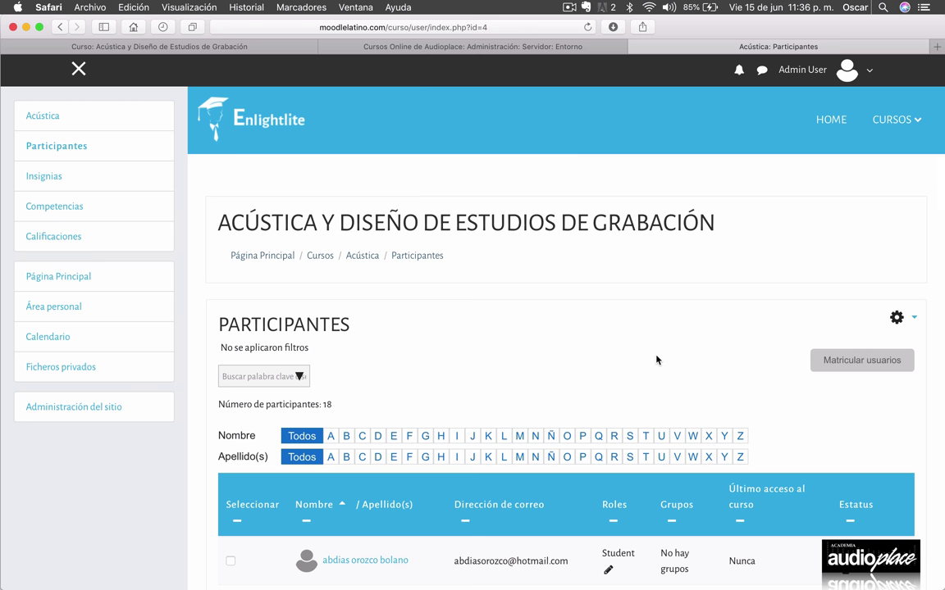